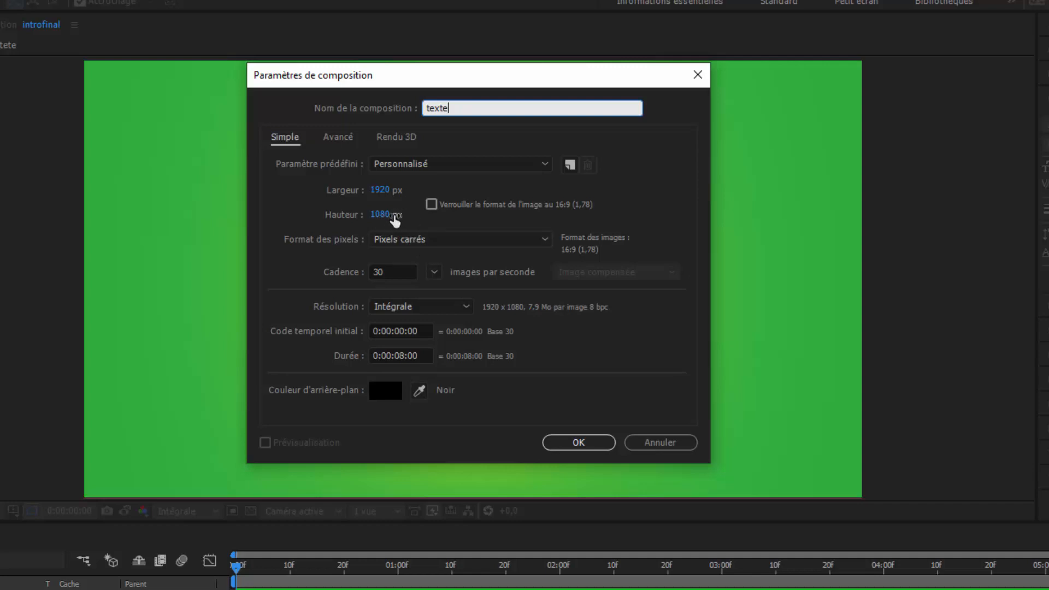
# Set the new texte composition's height to 360 px and create it
pyautogui.click(393, 216)
pyautogui.click(393, 216)
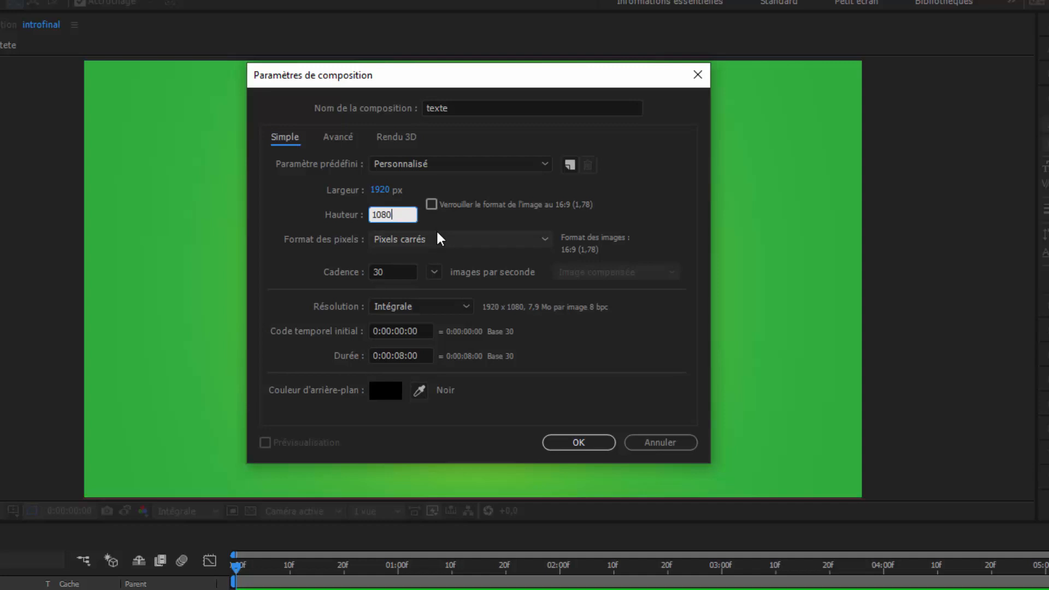
pyautogui.write('/360')
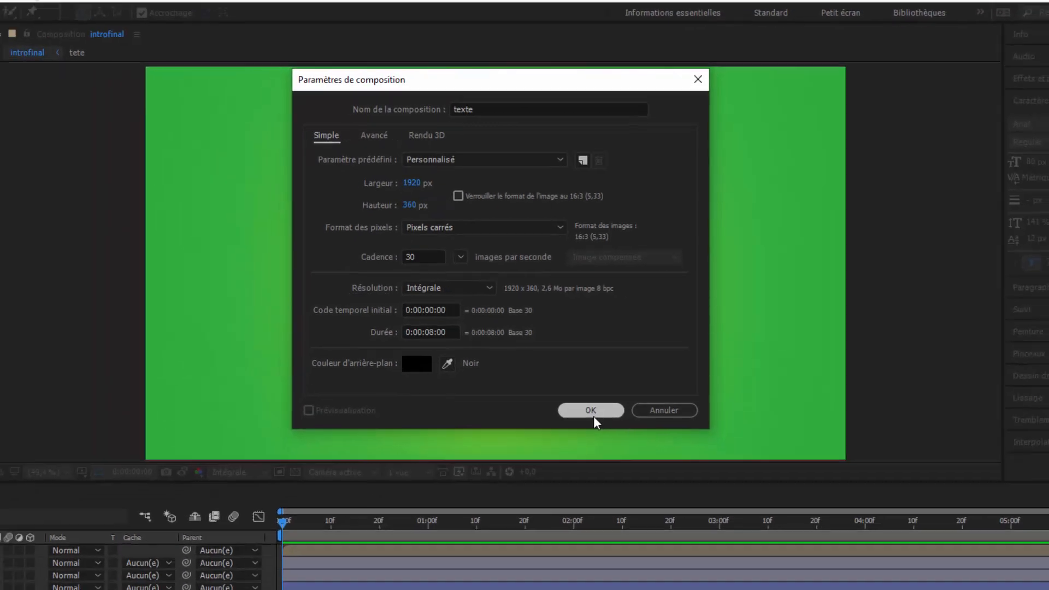
pyautogui.click(580, 443)
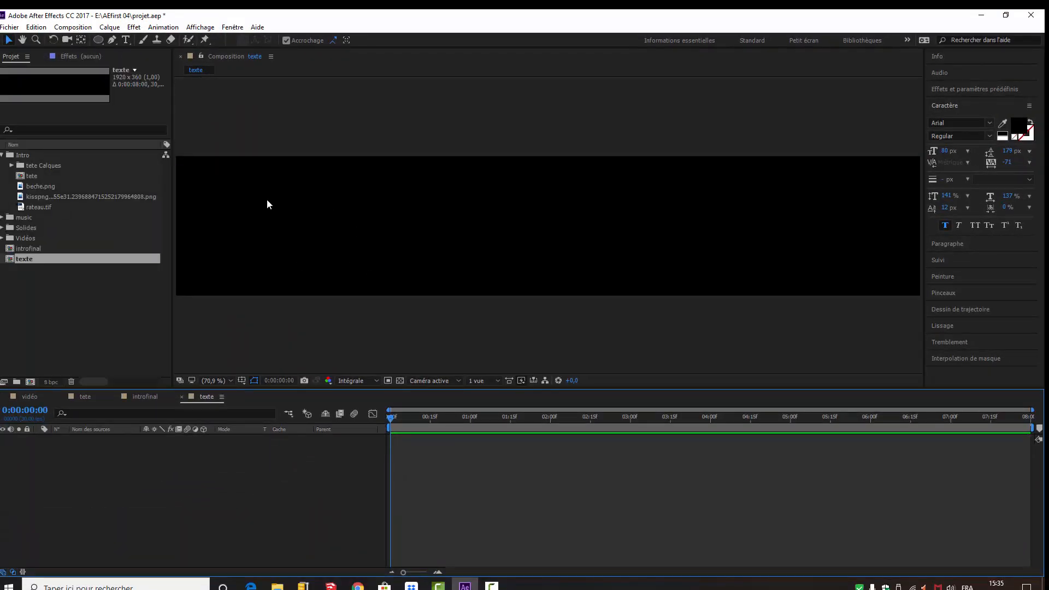
# Turn on the transparency grid for the texte composition's preview
pyautogui.click(401, 380)
pyautogui.click(401, 381)
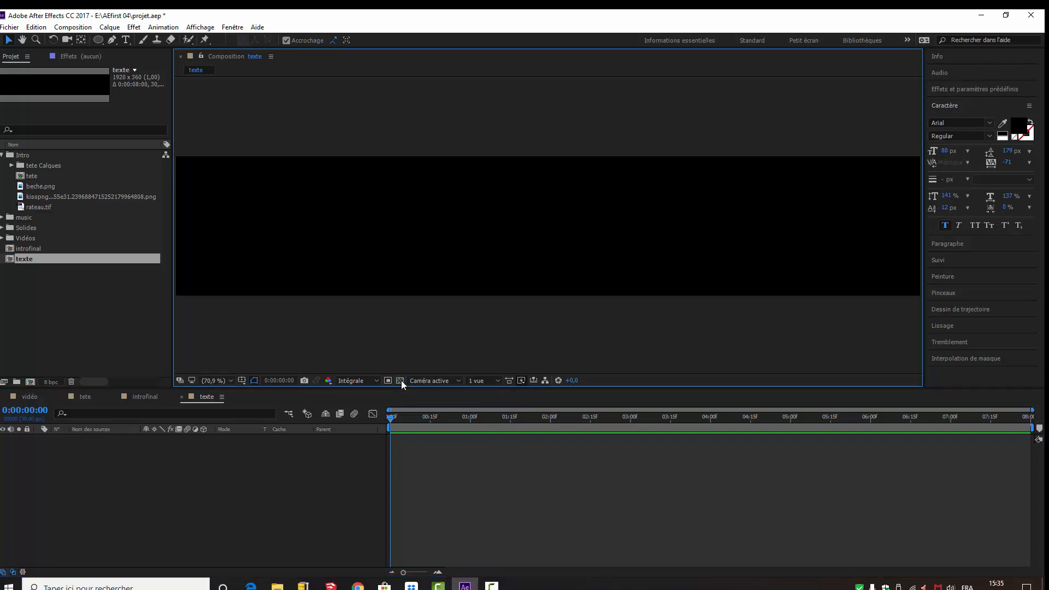
pyautogui.click(401, 381)
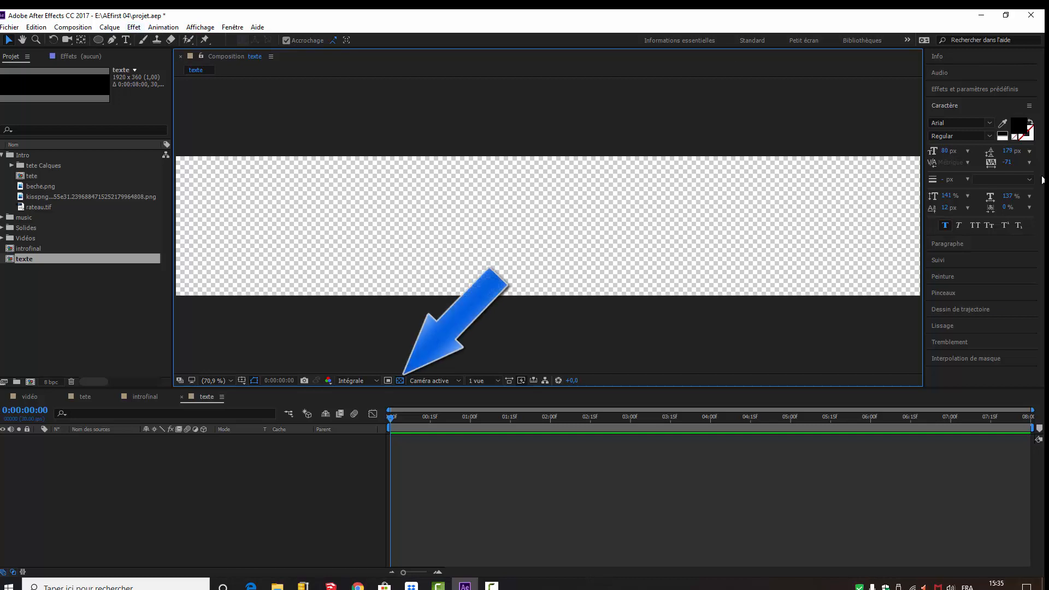
# Create a text layer in the texte composition reading "LES FOUS DE JARDINS"
pyautogui.click(126, 40)
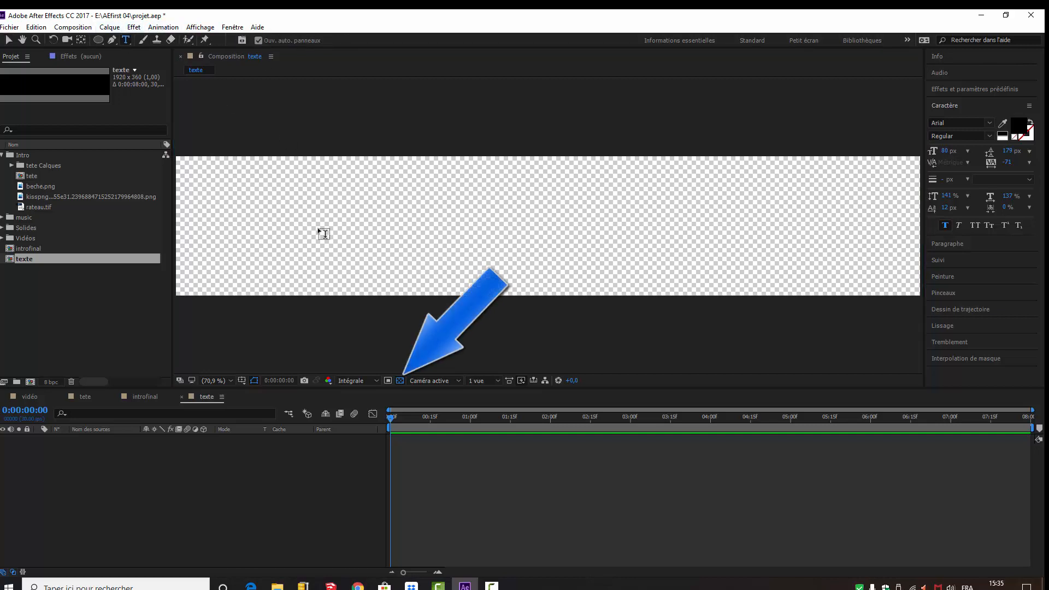
pyautogui.click(197, 232)
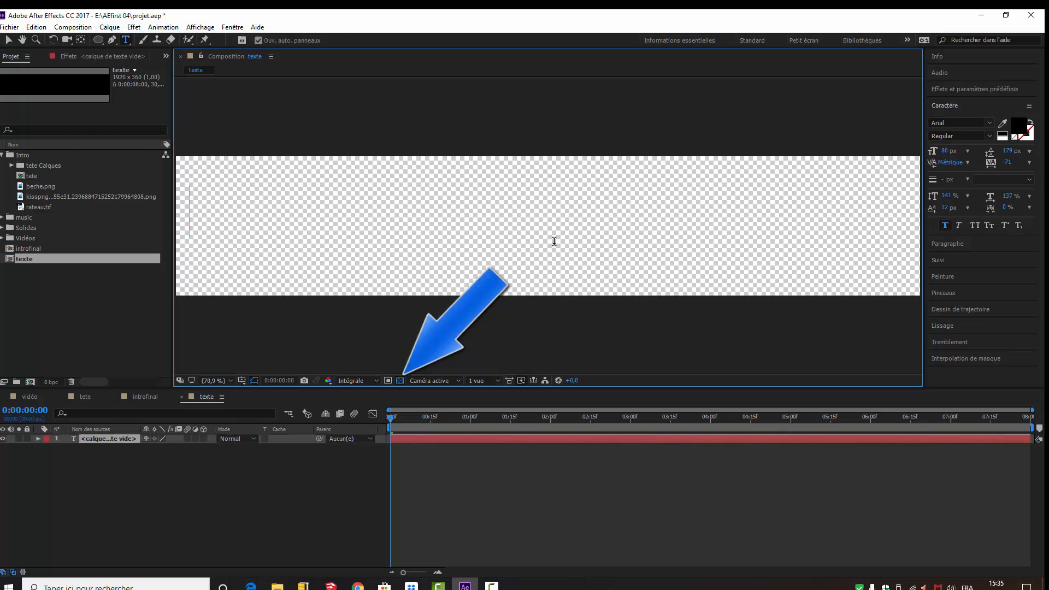
pyautogui.write('L')
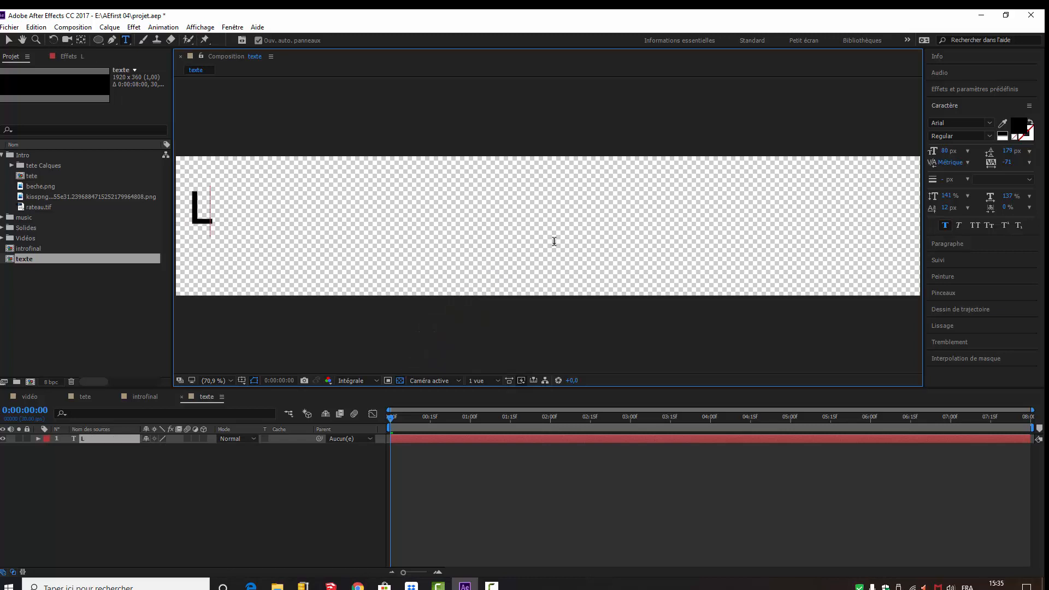
pyautogui.write('ES')
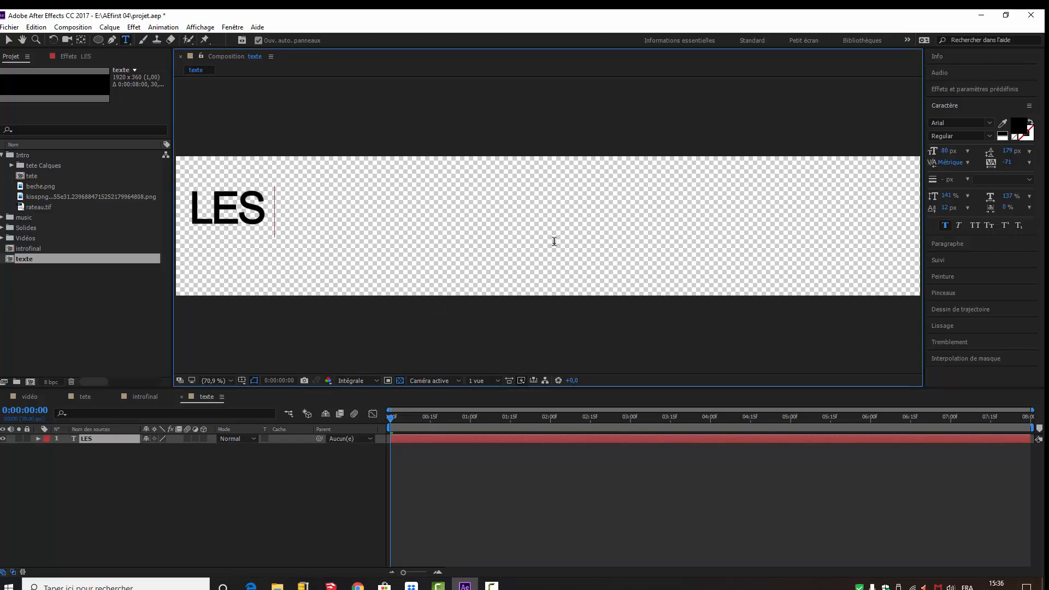
pyautogui.write(' FOU')
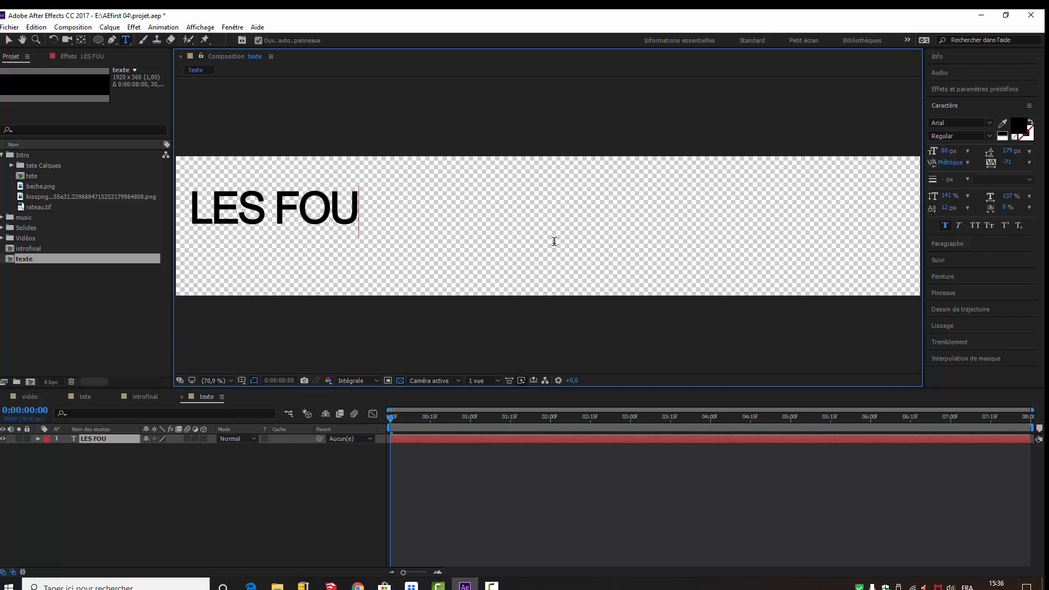
pyautogui.write('S D')
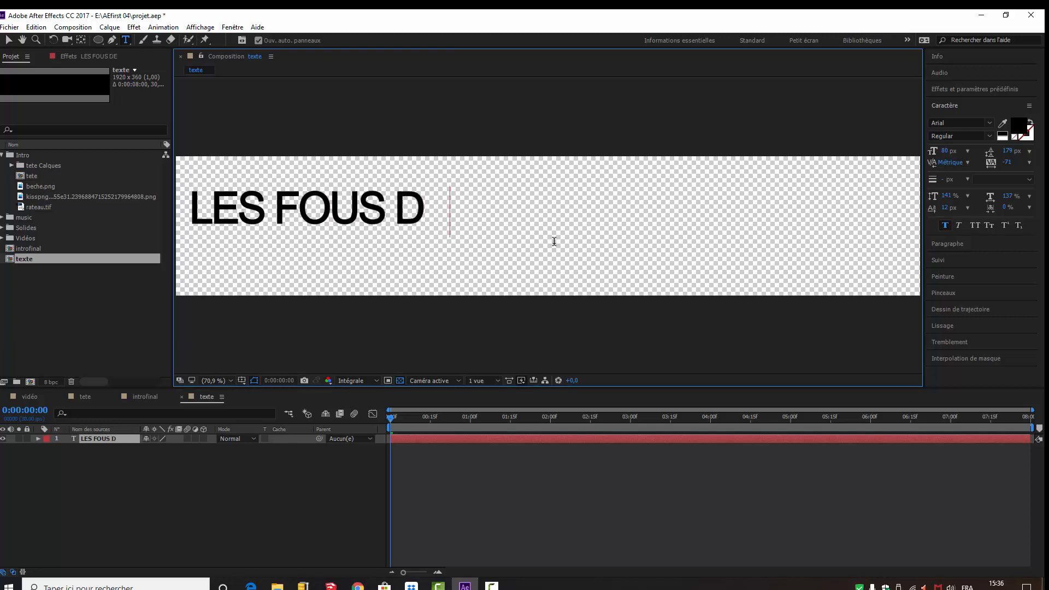
pyautogui.write('E JARF')
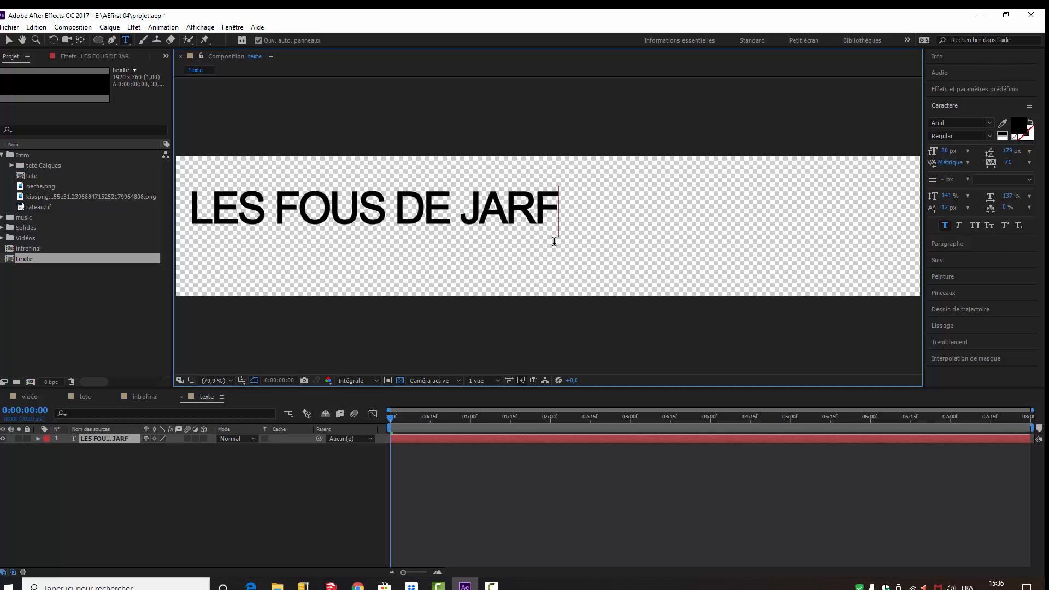
pyautogui.press('BackSpace')
pyautogui.write('DIN')
pyautogui.write('S')
# Scale the title text layer to 134 × 133 % and move it down to a vertical position of about 236
pyautogui.click(106, 439)
pyautogui.press('s')
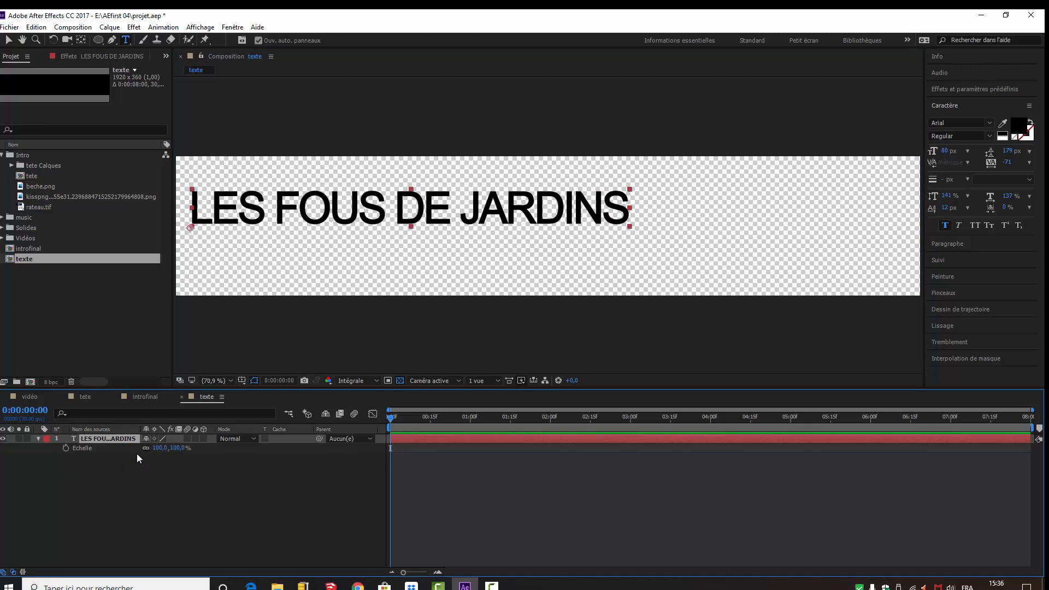
pyautogui.click(177, 448)
pyautogui.write('140')
pyautogui.press('Return')
pyautogui.moveTo(175, 447); pyautogui.dragTo(192, 443)
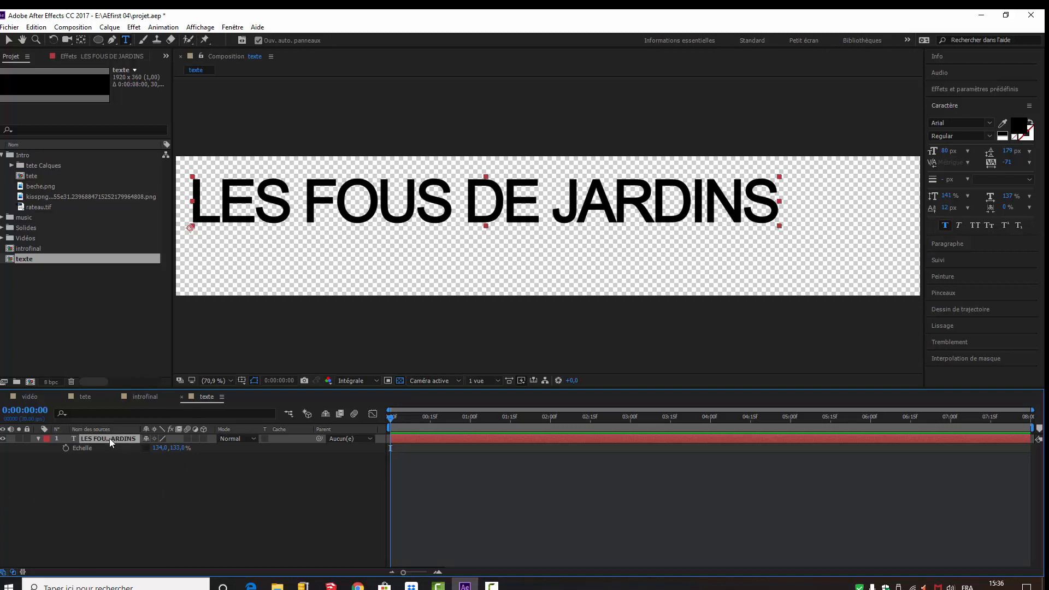
pyautogui.hotkey('shift', 'p')
pyautogui.moveTo(165, 447); pyautogui.dragTo(210, 432)
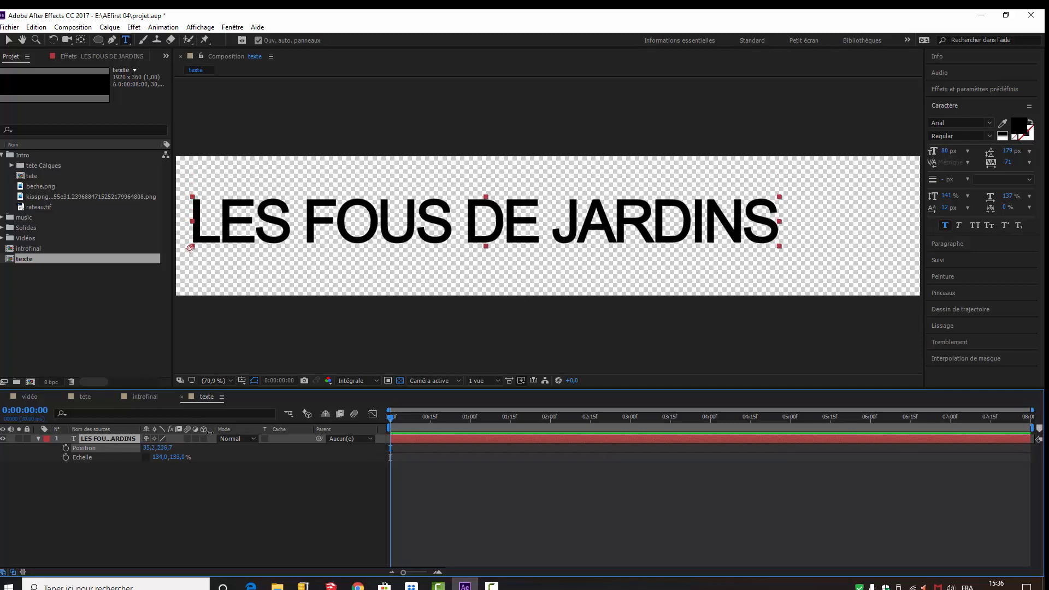
# Change the title text's fill colour to a medium green
pyautogui.click(1020, 132)
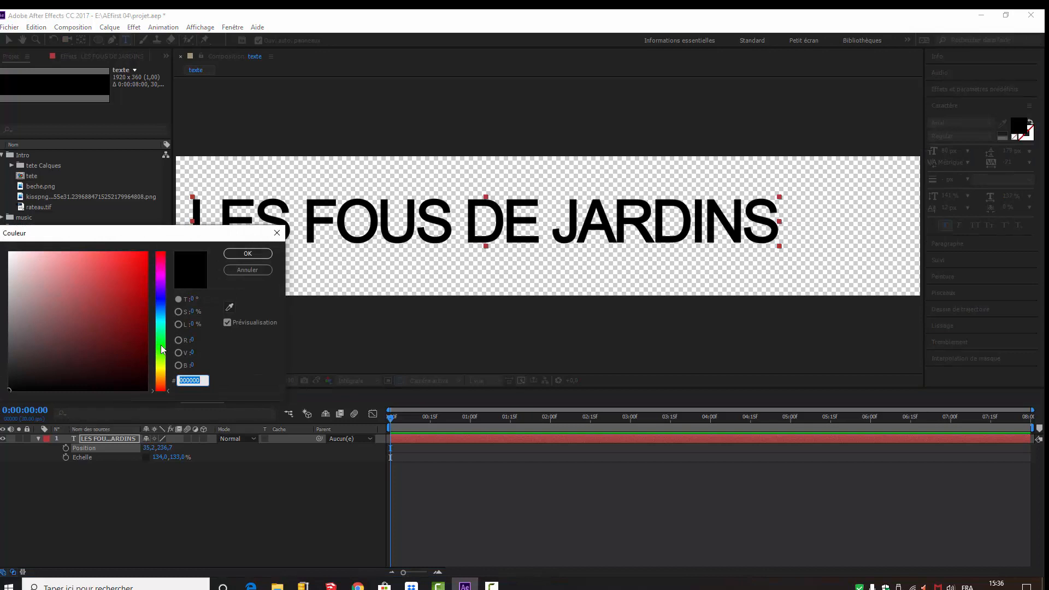
pyautogui.click(162, 342)
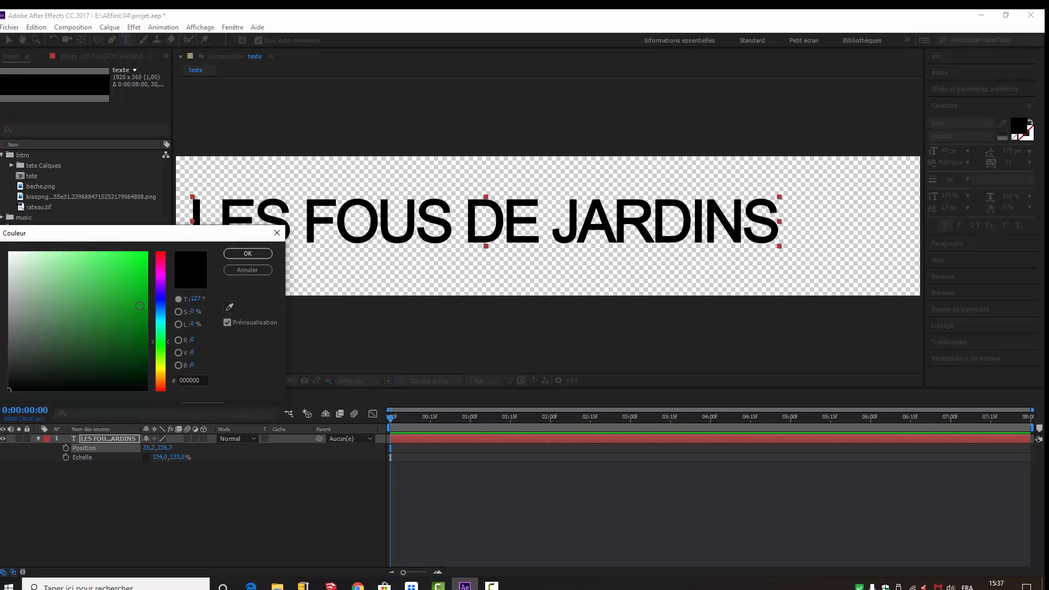
pyautogui.click(140, 305)
pyautogui.click(246, 254)
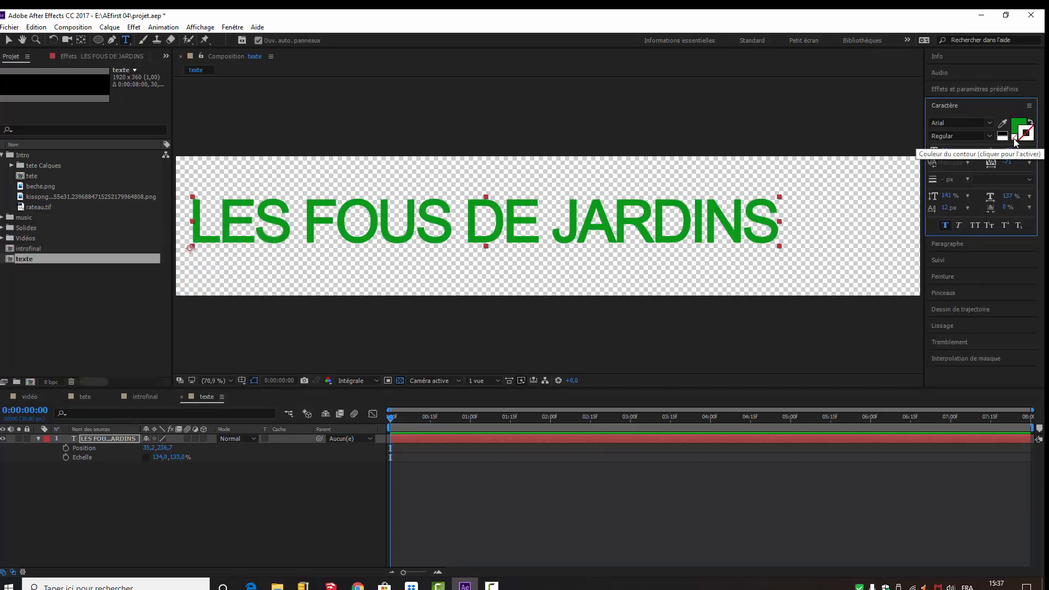
# Give the title text a near-black outline in colour 060000 and deselect the layer
pyautogui.click(1028, 139)
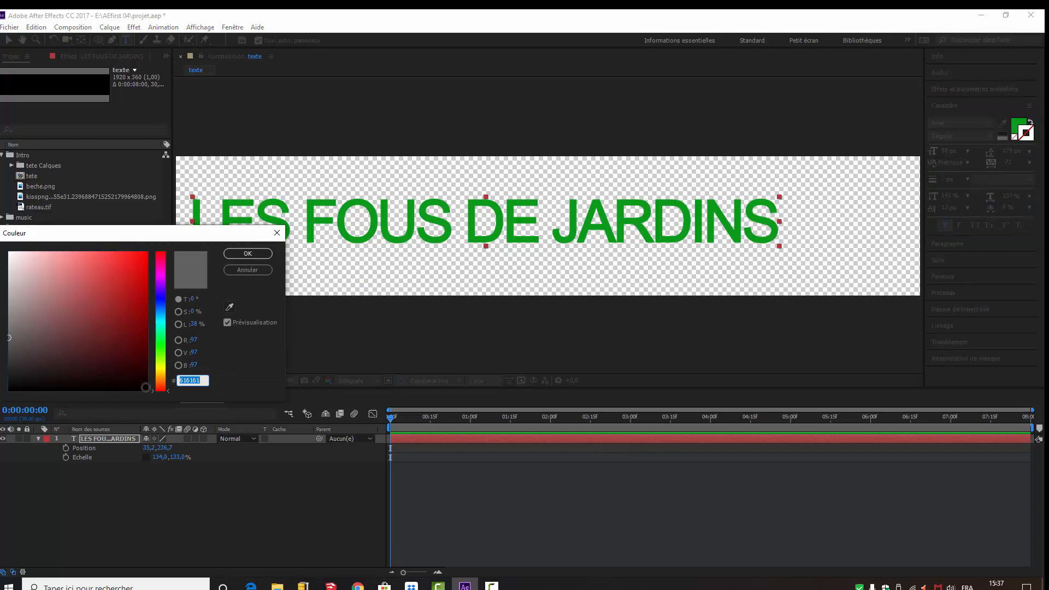
pyautogui.click(143, 387)
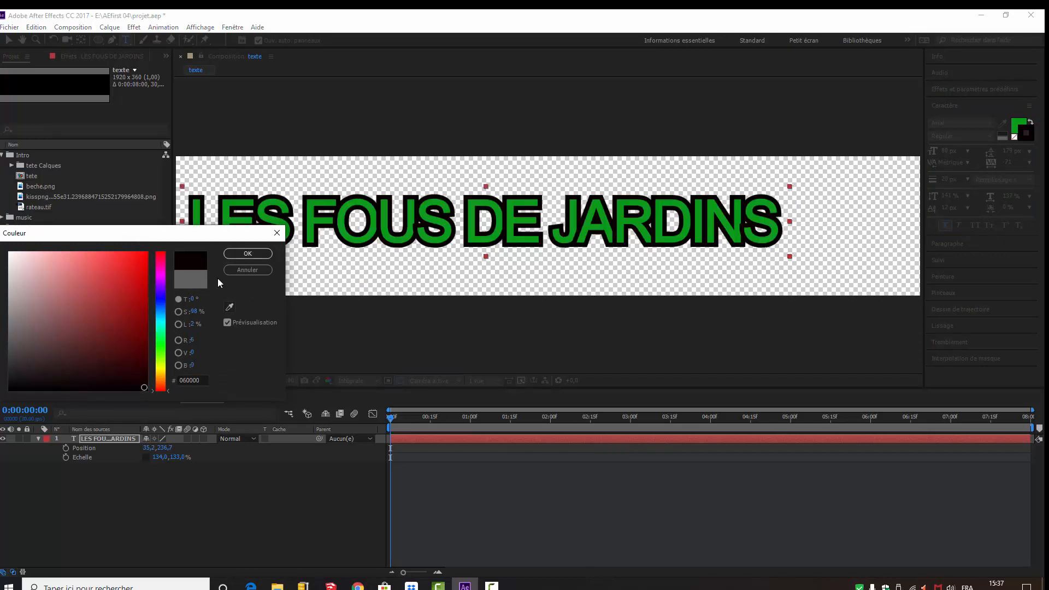
pyautogui.click(247, 254)
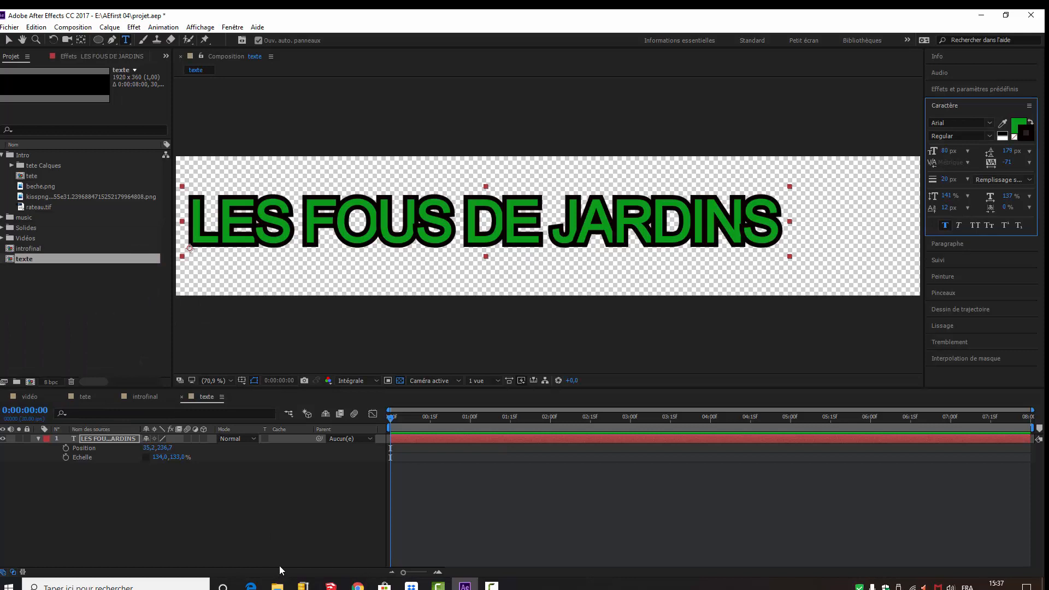
pyautogui.click(253, 521)
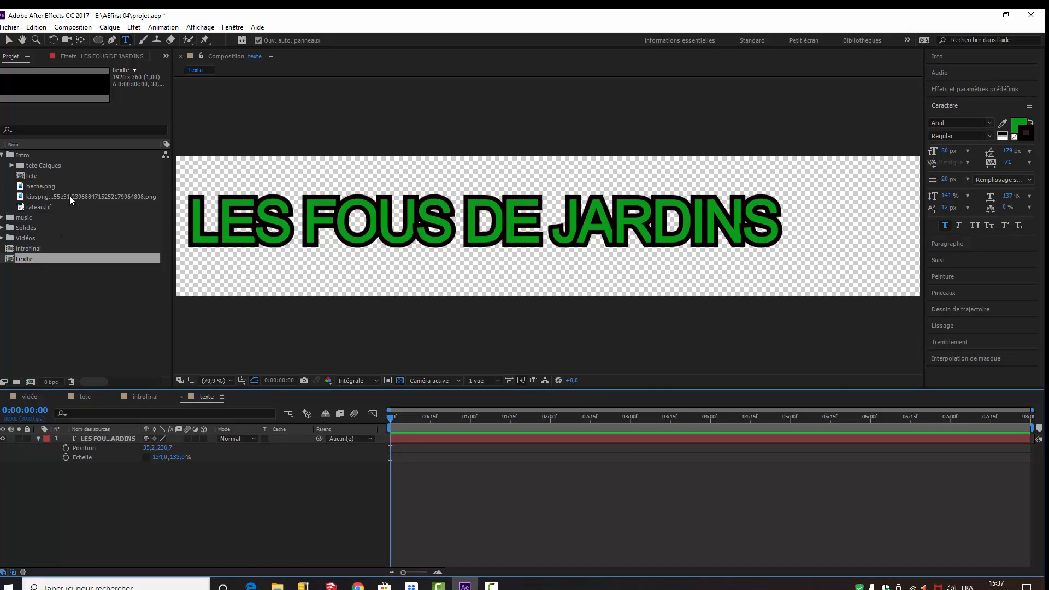
# Add the watering can PNG to the composition beneath the title text and scale it to 45 %
pyautogui.moveTo(69, 196); pyautogui.dragTo(107, 495)
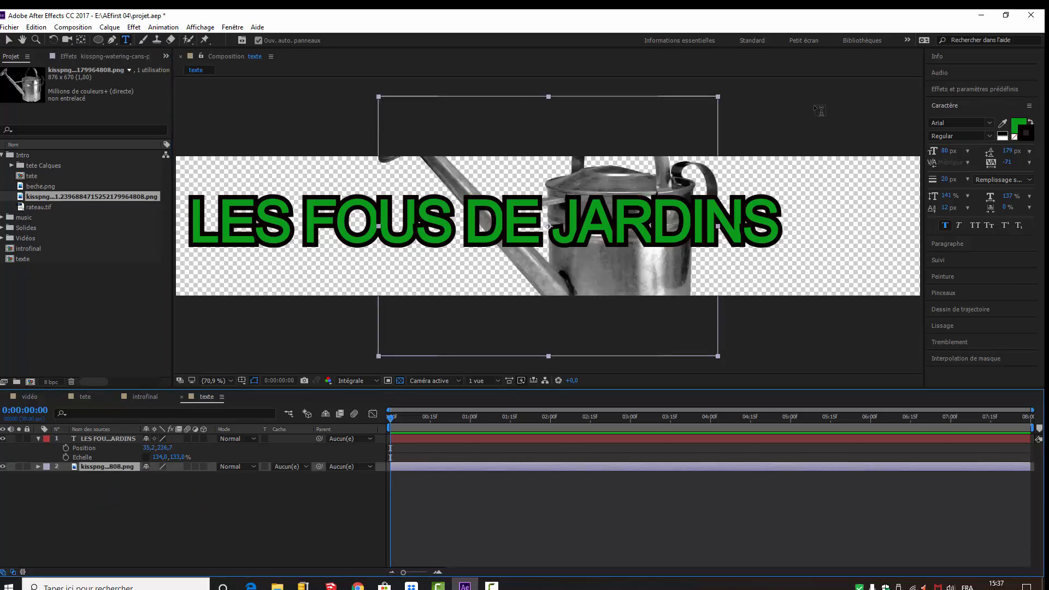
pyautogui.press('s')
pyautogui.moveTo(159, 480); pyautogui.dragTo(131, 480)
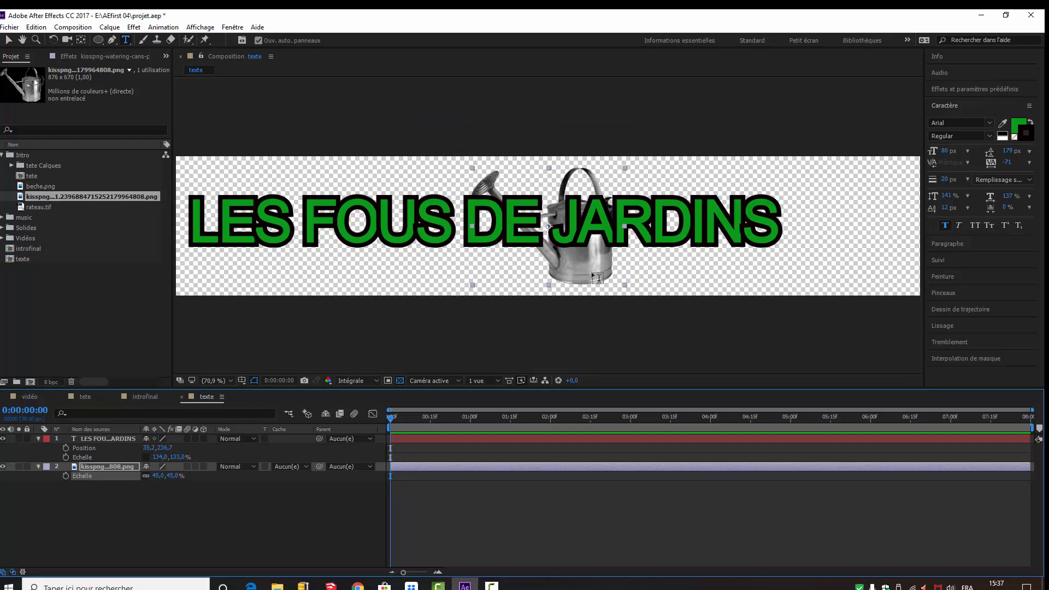
# Move the watering can to the right end of the title text and deselect it
pyautogui.click(8, 40)
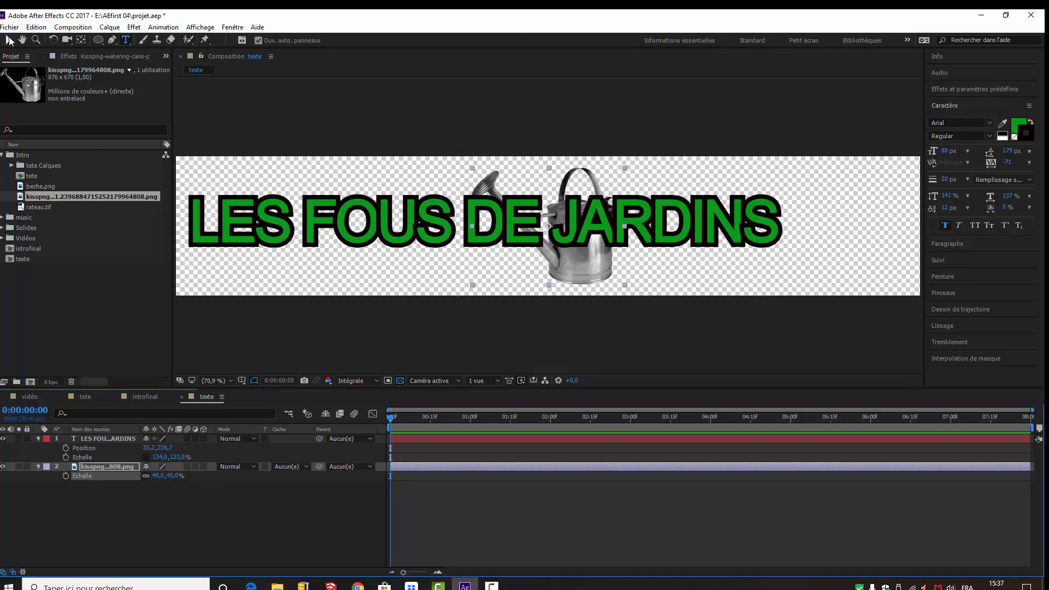
pyautogui.moveTo(569, 267); pyautogui.dragTo(847, 265)
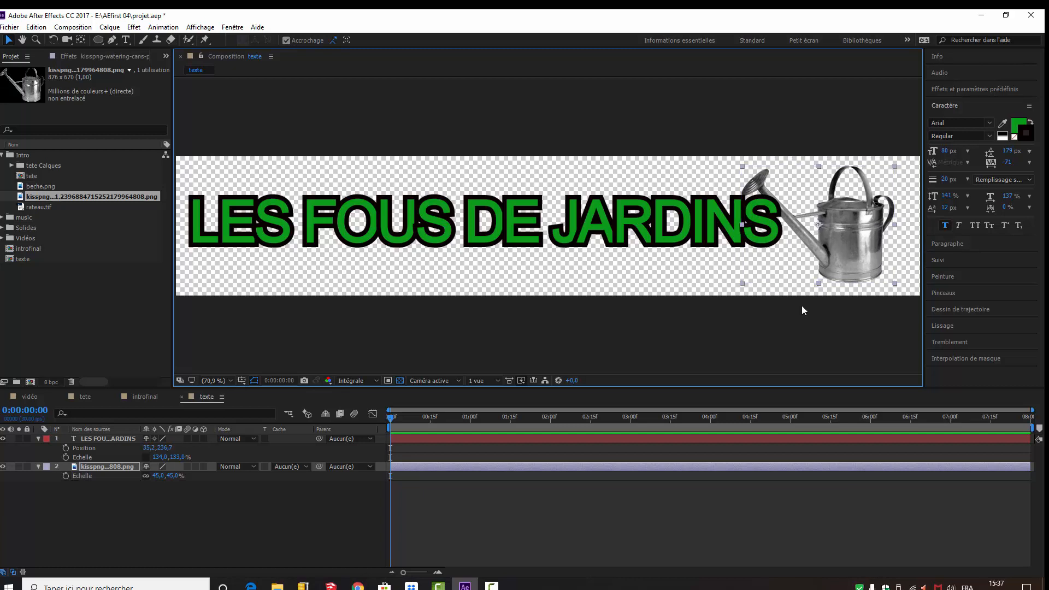
pyautogui.click(290, 533)
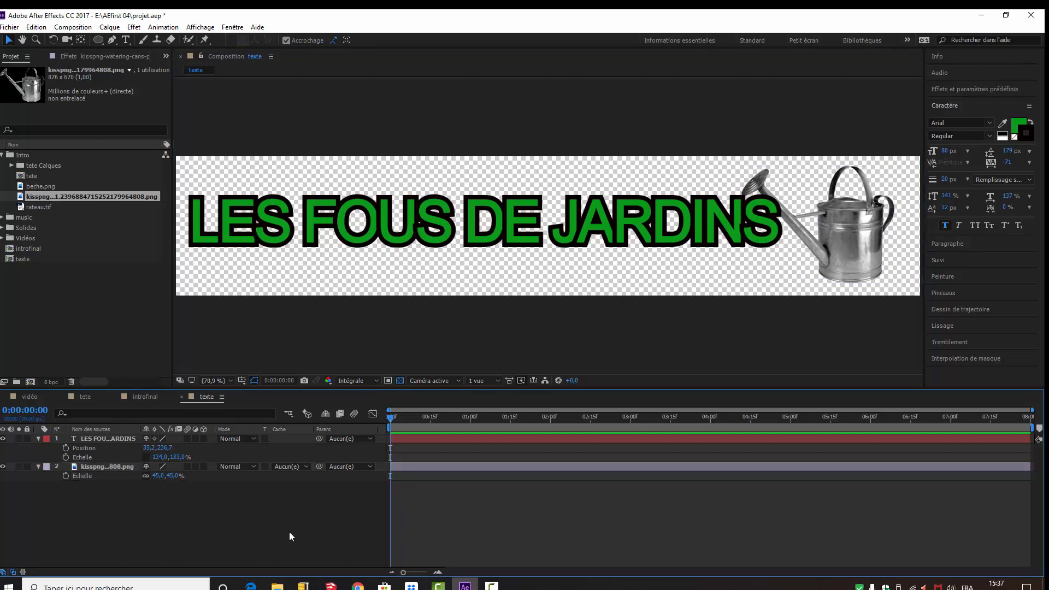
# Add the texte composition to the introfinal composition as the topmost layer, above tete
pyautogui.click(142, 395)
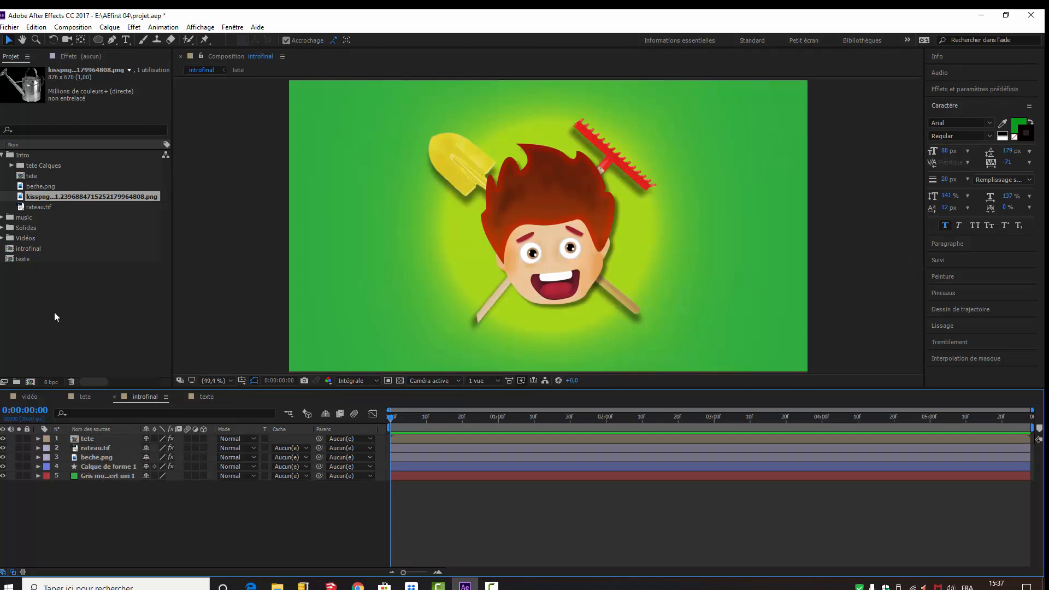
pyautogui.click(20, 260)
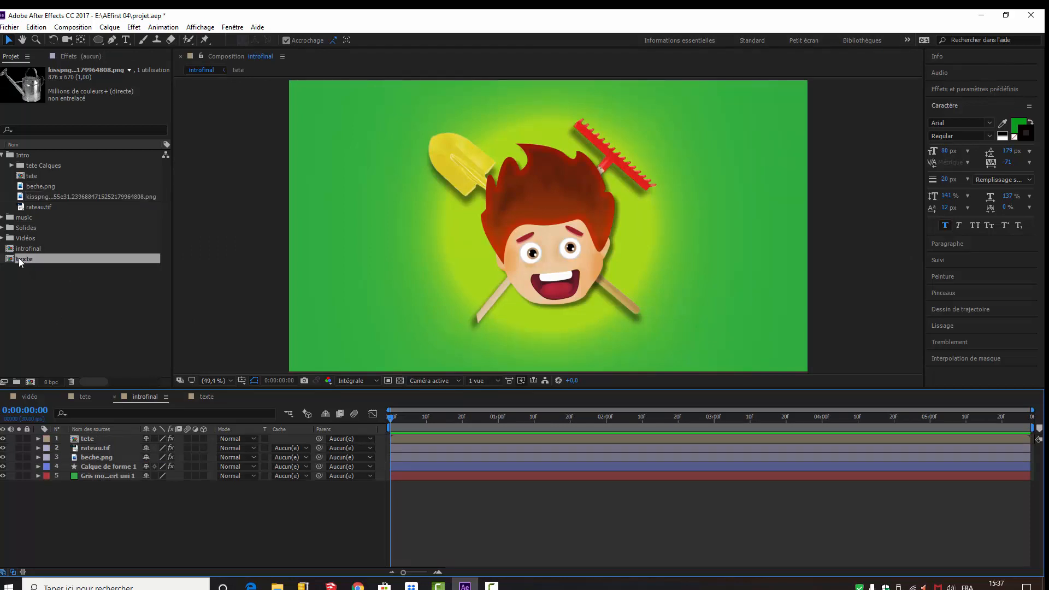
pyautogui.moveTo(19, 261)
pyautogui.mouseDown()
pyautogui.moveTo(137, 452)
pyautogui.moveTo(79, 443)
pyautogui.mouseUp()
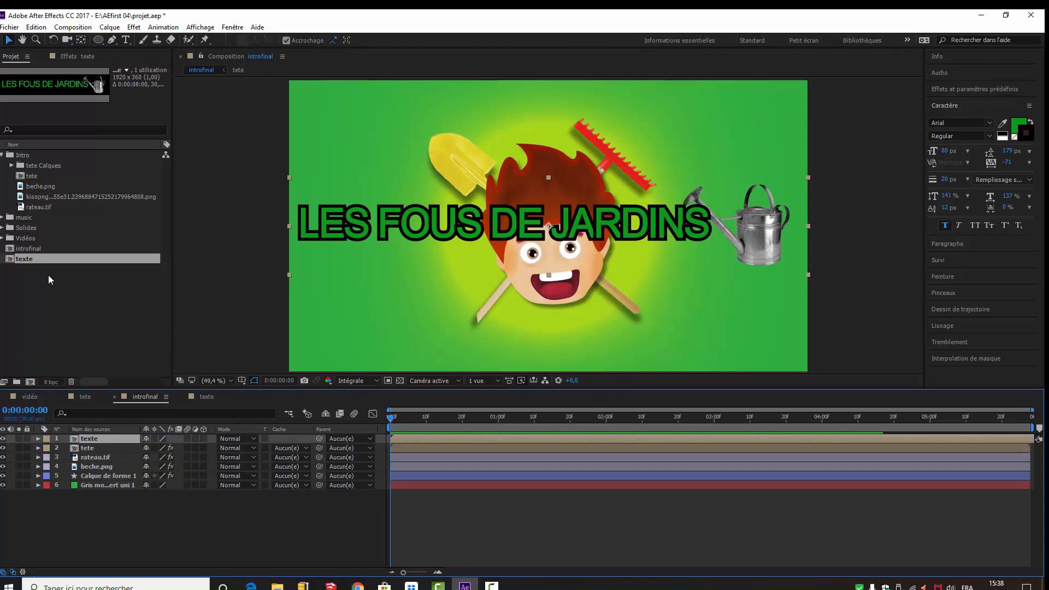
# Move the introfinal composition into the Intro project folder and try to move texte there too
pyautogui.moveTo(30, 249); pyautogui.dragTo(31, 158)
pyautogui.moveTo(32, 258); pyautogui.dragTo(53, 175)
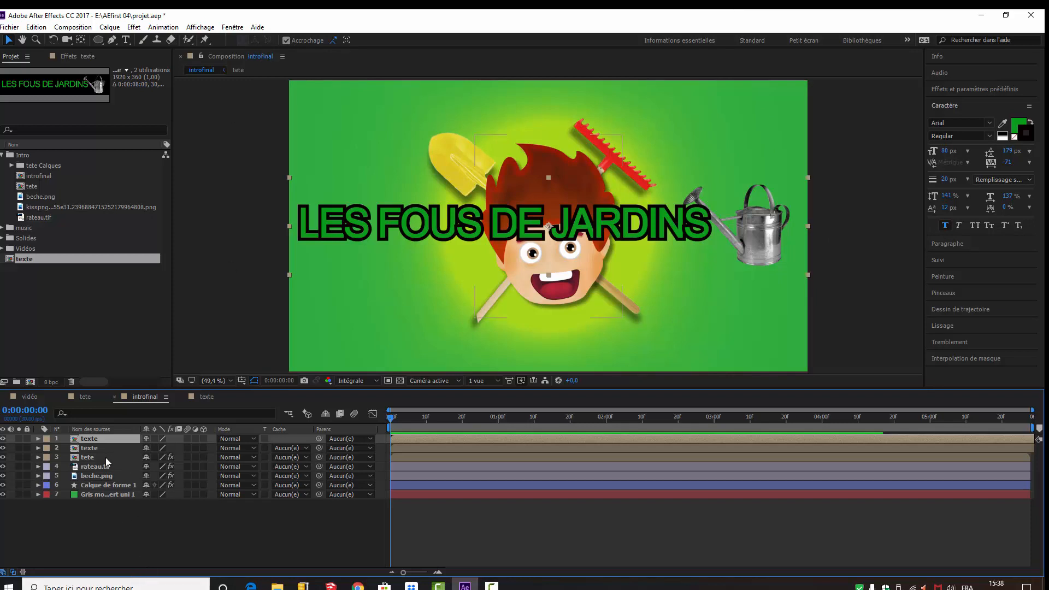
# Apply the CC Cylinder effect to the topmost texte layer and hide the texte copy beneath it
pyautogui.click(134, 27)
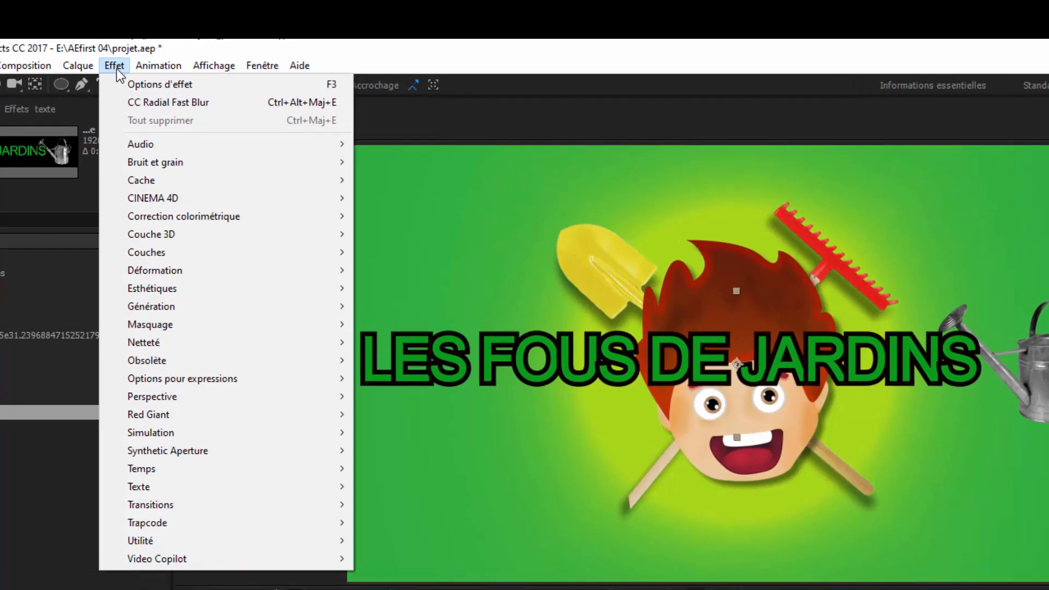
pyautogui.moveTo(198, 396)
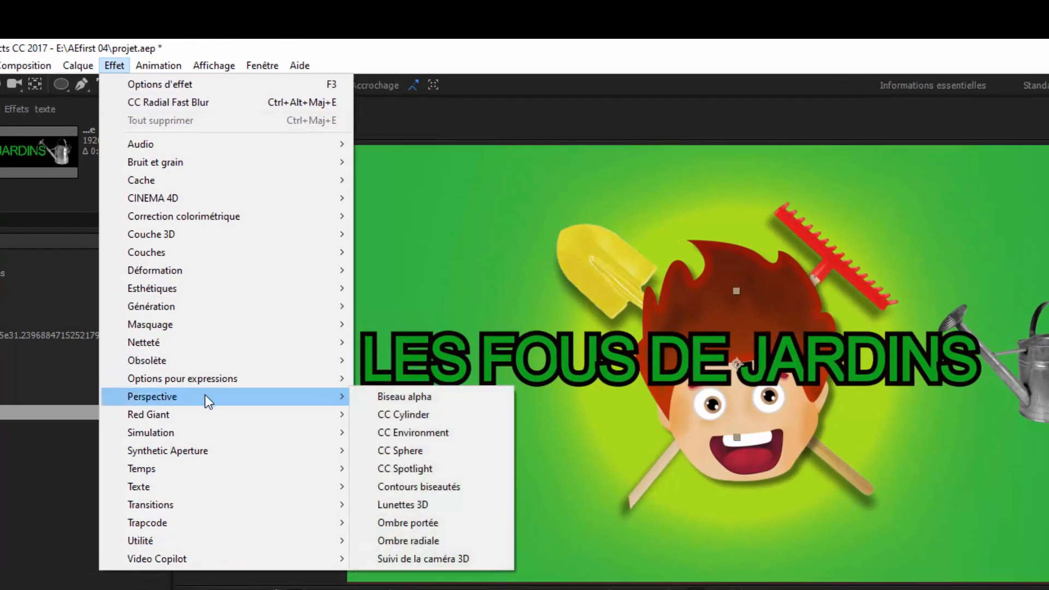
pyautogui.click(413, 414)
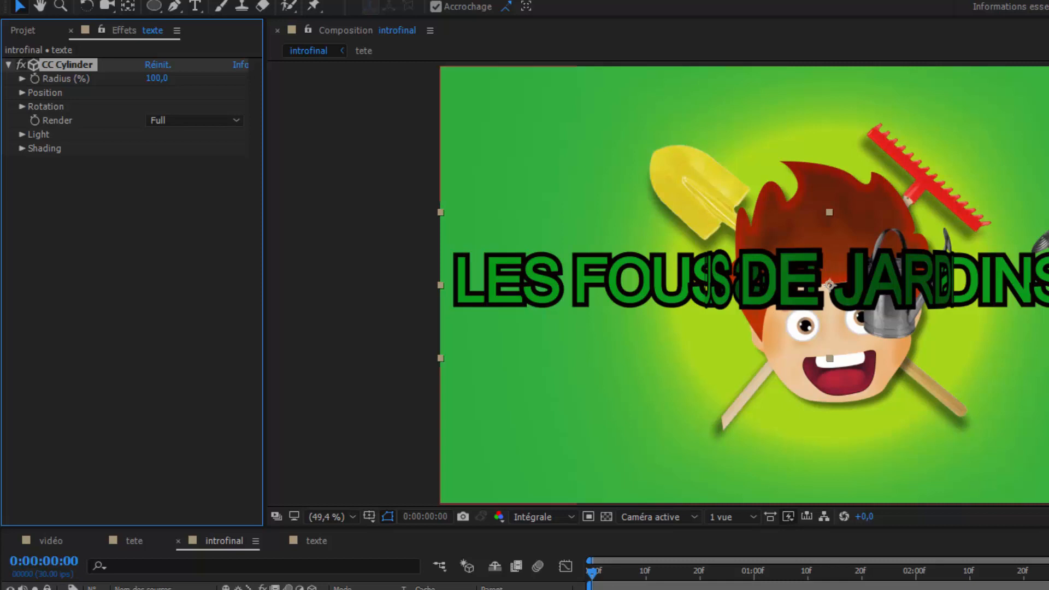
pyautogui.click(677, 587)
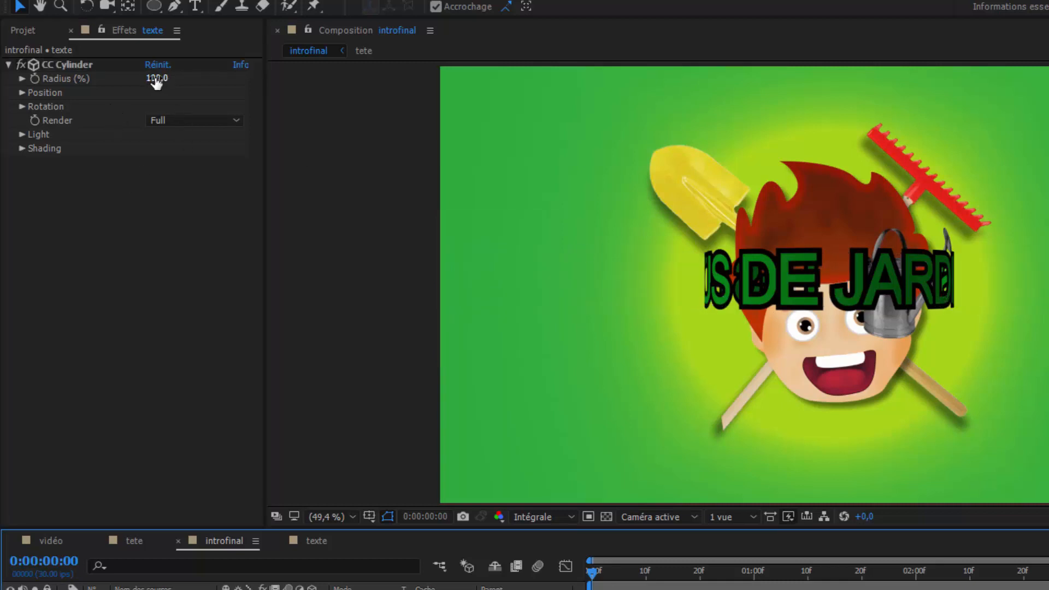
# Set the CC Cylinder radius to 140% and render only the Outside of the cylinder
pyautogui.moveTo(157, 80); pyautogui.dragTo(180, 75)
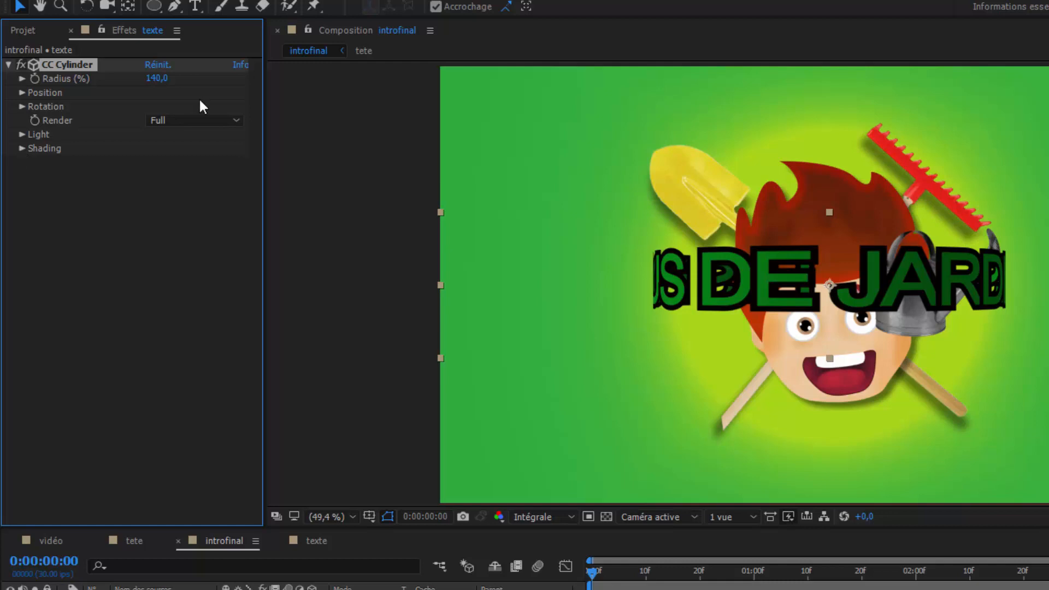
pyautogui.click(232, 120)
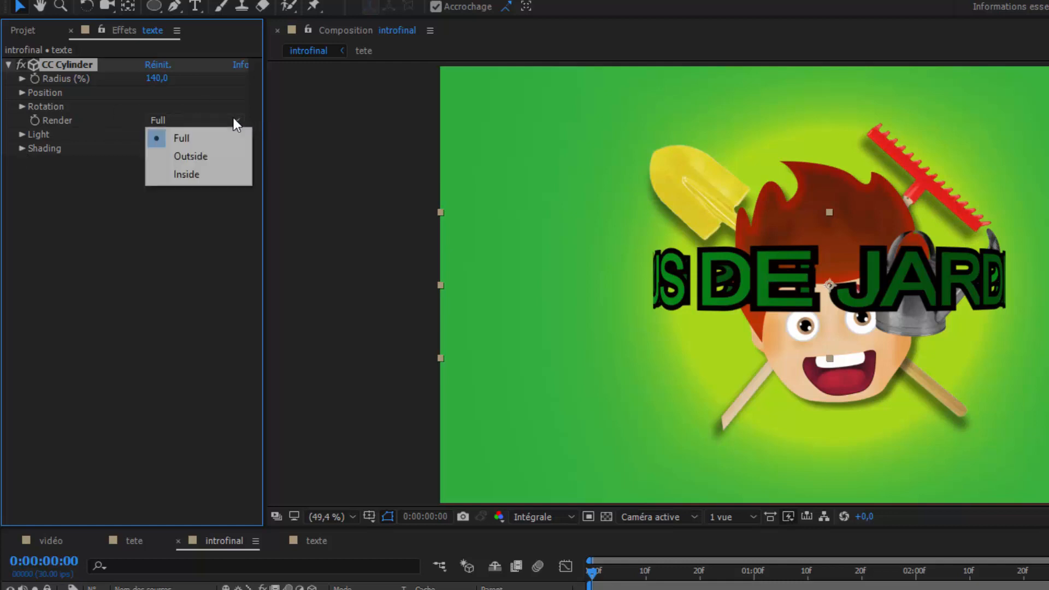
pyautogui.click(190, 156)
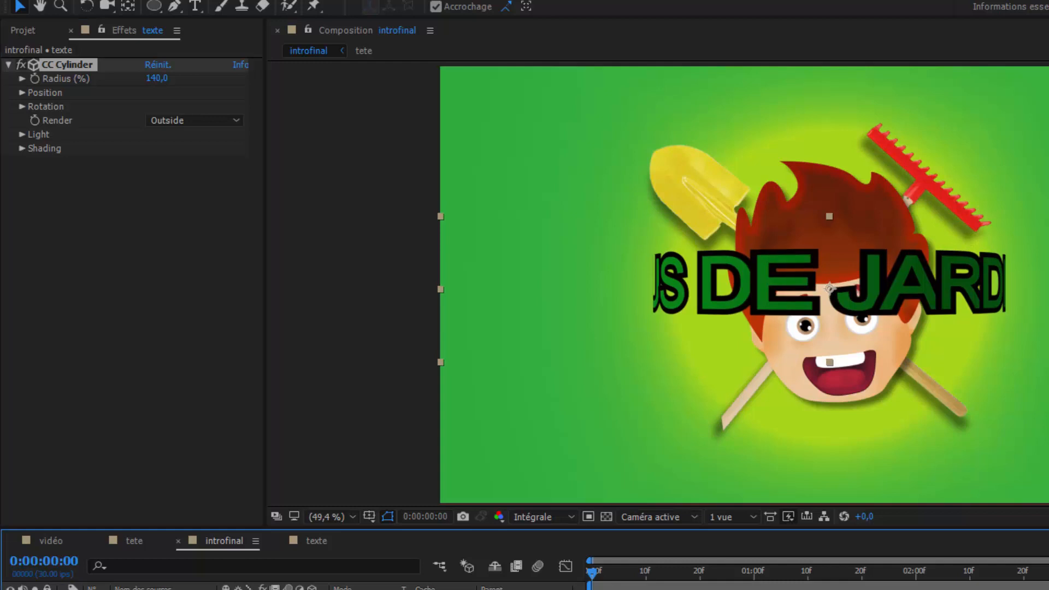
# Lower the wrapped title layer from the forehead to the level of the cartoon head's mouth
pyautogui.hotkey('shift', 'Down')
pyautogui.hotkey('shift', 'Down')
pyautogui.hotkey('shift', 'Down')
pyautogui.hotkey('shift', 'Down')
pyautogui.hotkey('shift', 'Down')
pyautogui.hotkey('shift', 'Down')
pyautogui.hotkey('shift', 'Down')
pyautogui.hotkey('shift', 'Down')
pyautogui.hotkey('shift', 'Down')
pyautogui.hotkey('shift', 'Down')
pyautogui.hotkey('shift', 'Down')
pyautogui.hotkey('shift', 'Down')
pyautogui.hotkey('shift', 'Down')
pyautogui.hotkey('shift', 'Down')
pyautogui.hotkey('shift', 'Down')
pyautogui.hotkey('shift', 'Down')
pyautogui.hotkey('shift', 'Down')
pyautogui.hotkey('shift', 'Down')
pyautogui.hotkey('shift', 'Down')
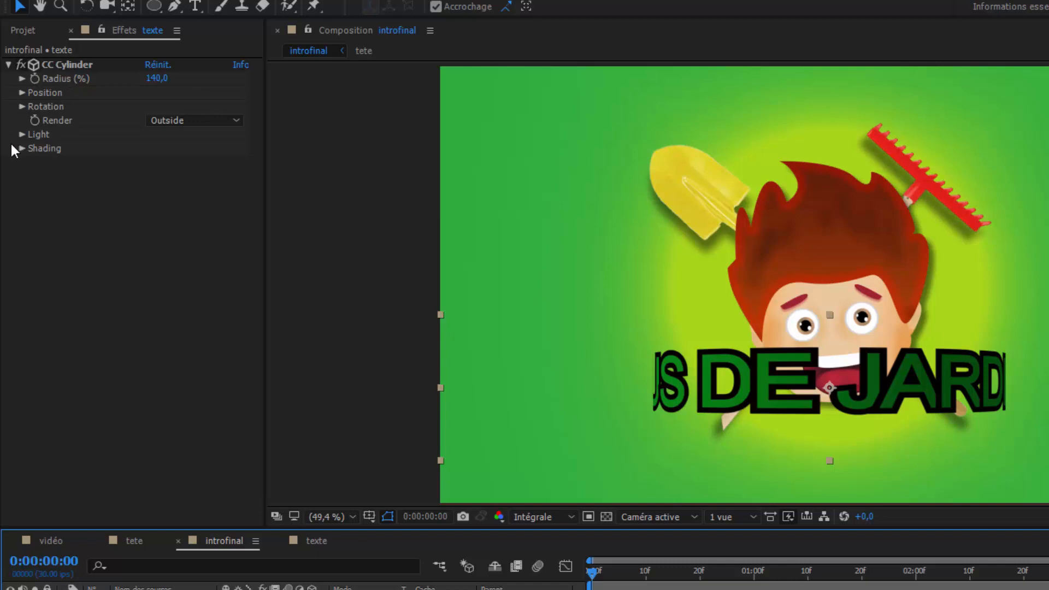
# Rotate the title cylinder to 146° around Y and scale the watering can down to 39% in the texte composition
pyautogui.click(22, 105)
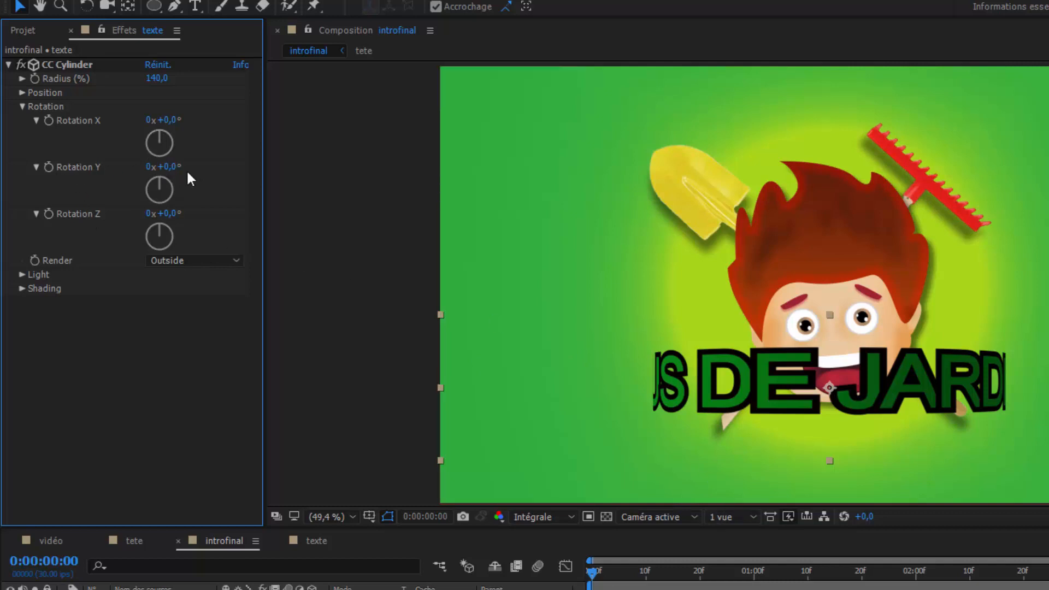
pyautogui.moveTo(164, 166); pyautogui.dragTo(288, 166)
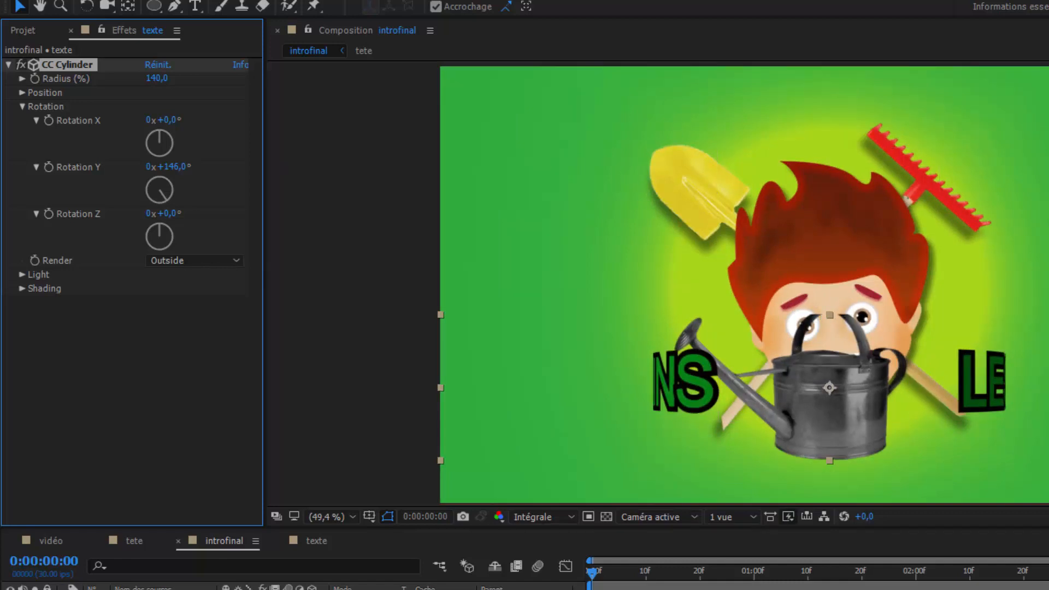
pyautogui.doubleClick(135, 565)
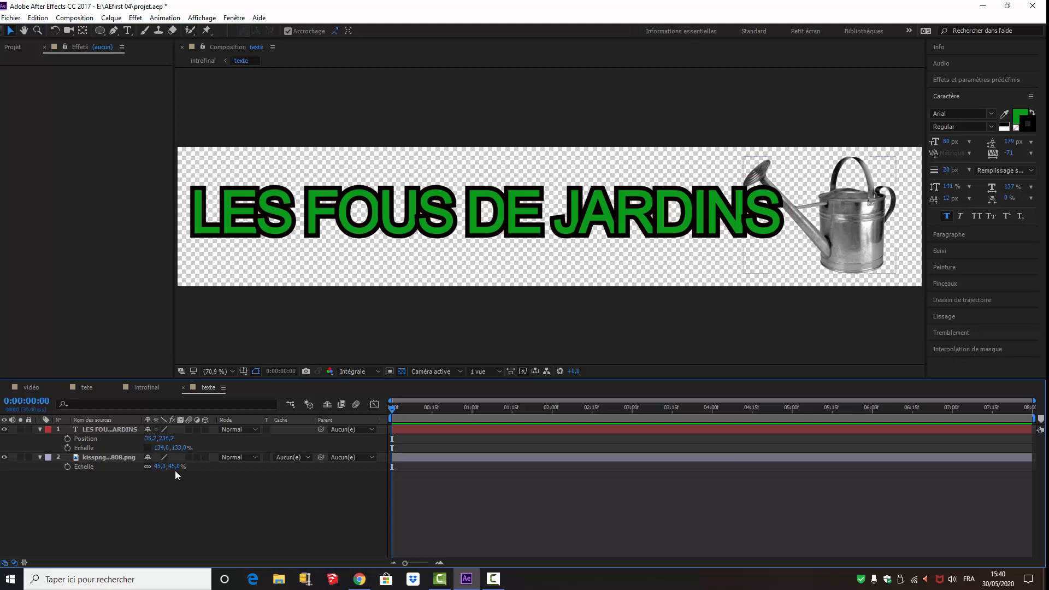
pyautogui.moveTo(175, 472); pyautogui.dragTo(171, 468)
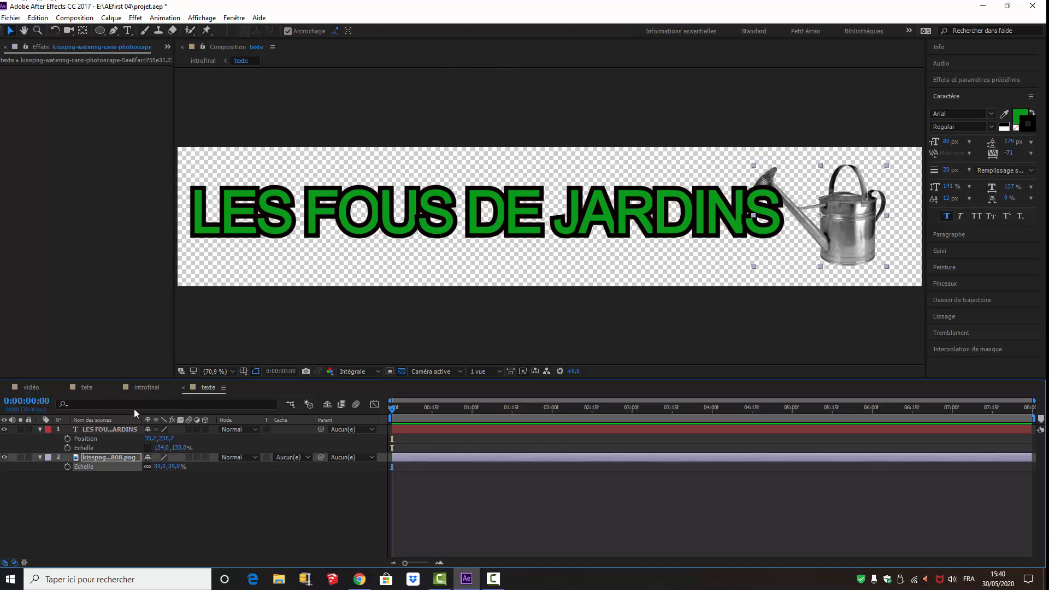
# Set the cylinder's Rotation Y to 141° in introfinal and start keyframing it at the first frame
pyautogui.click(144, 386)
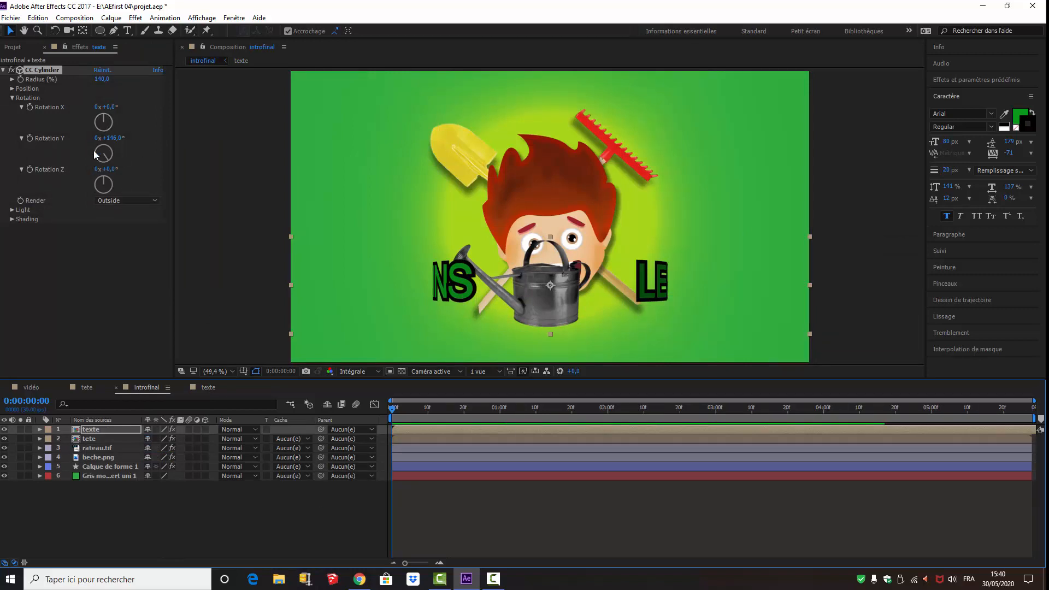
pyautogui.moveTo(110, 140); pyautogui.dragTo(112, 139)
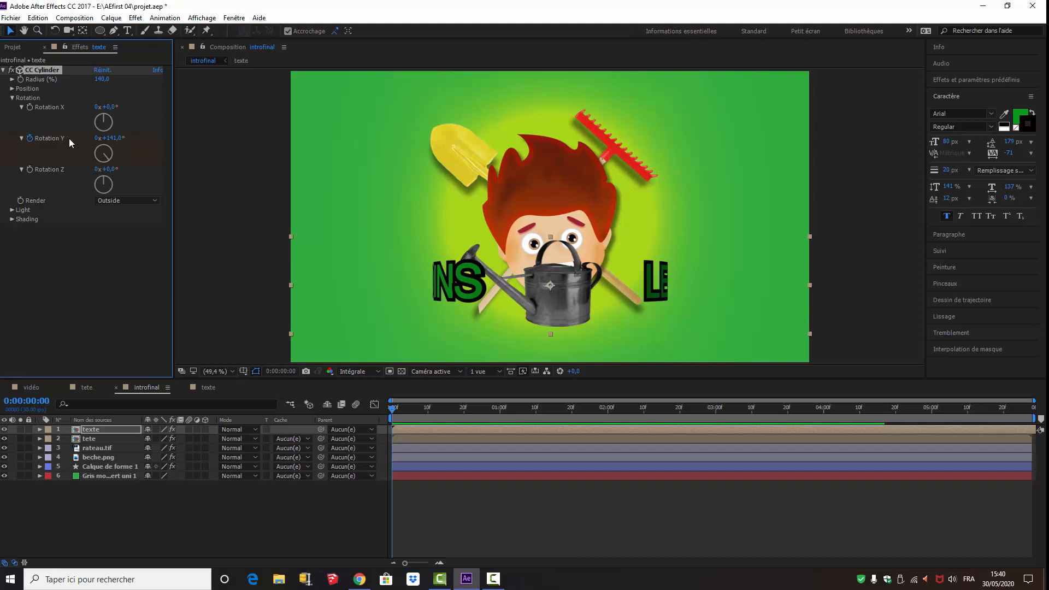
# Add a Rotation Y keyframe of 3x+141° at 0:00:05:00 so the title makes three full turns
pyautogui.moveTo(395, 408); pyautogui.dragTo(428, 431)
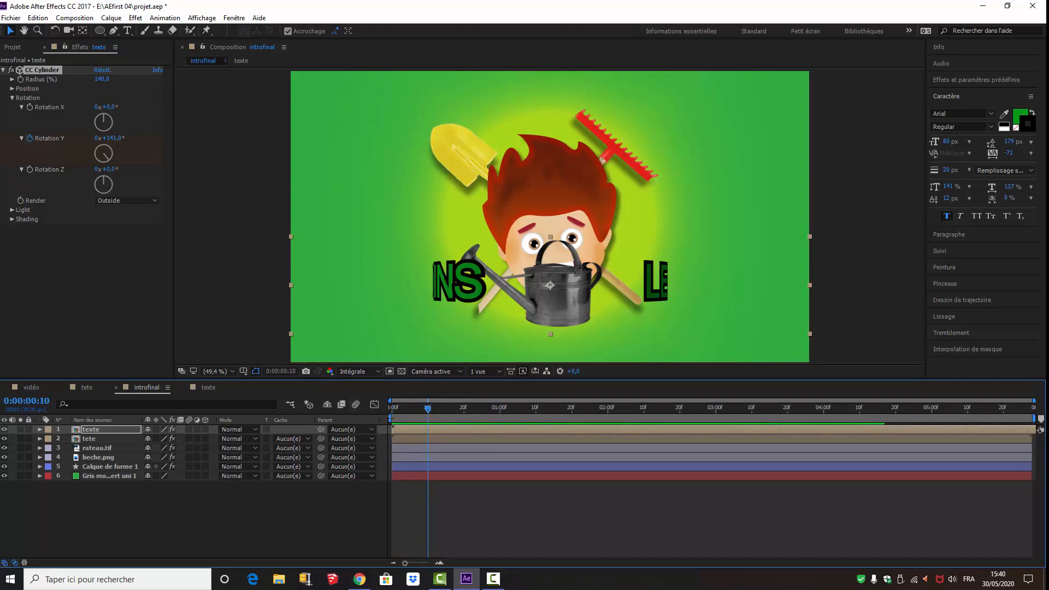
pyautogui.moveTo(428, 410); pyautogui.dragTo(614, 411)
pyautogui.click(29, 406)
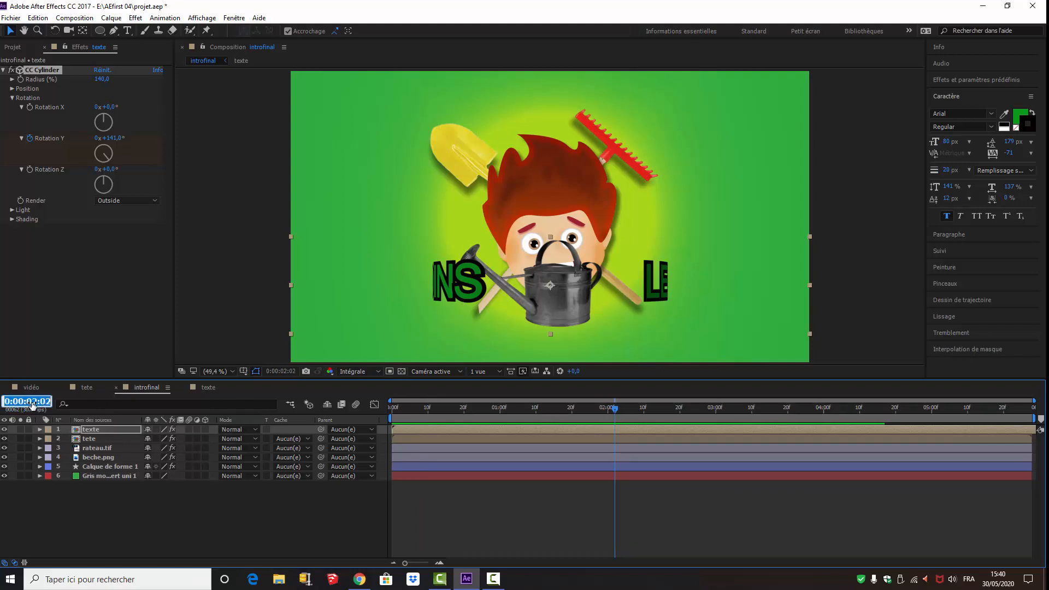
pyautogui.moveTo(33, 400); pyautogui.dragTo(39, 400)
pyautogui.write('5')
pyautogui.moveTo(46, 401); pyautogui.dragTo(52, 401)
pyautogui.write('0')
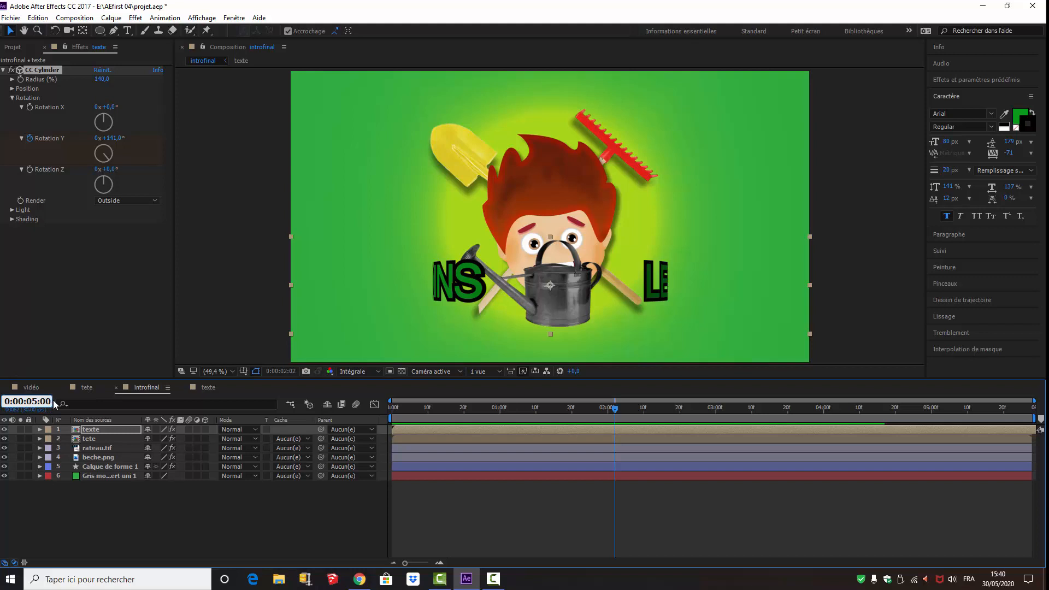
pyautogui.click(120, 529)
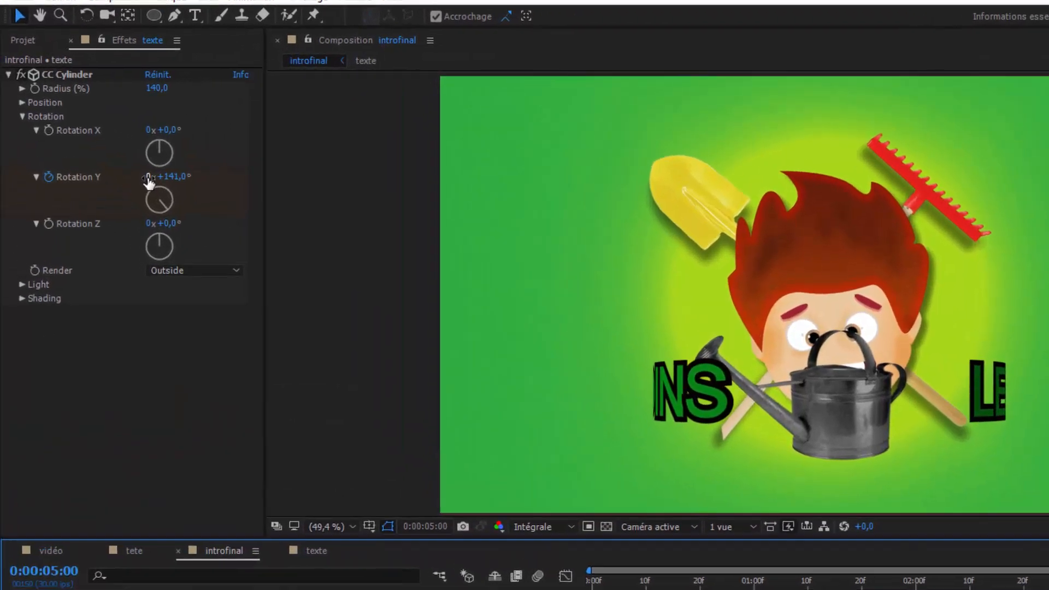
pyautogui.click(97, 138)
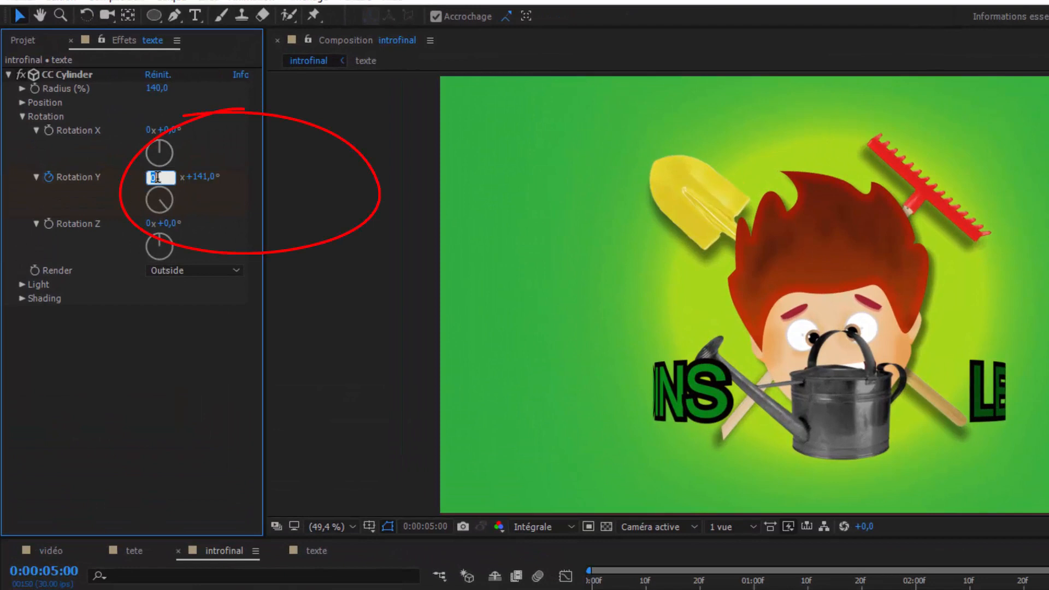
pyautogui.write('3')
pyautogui.click(520, 565)
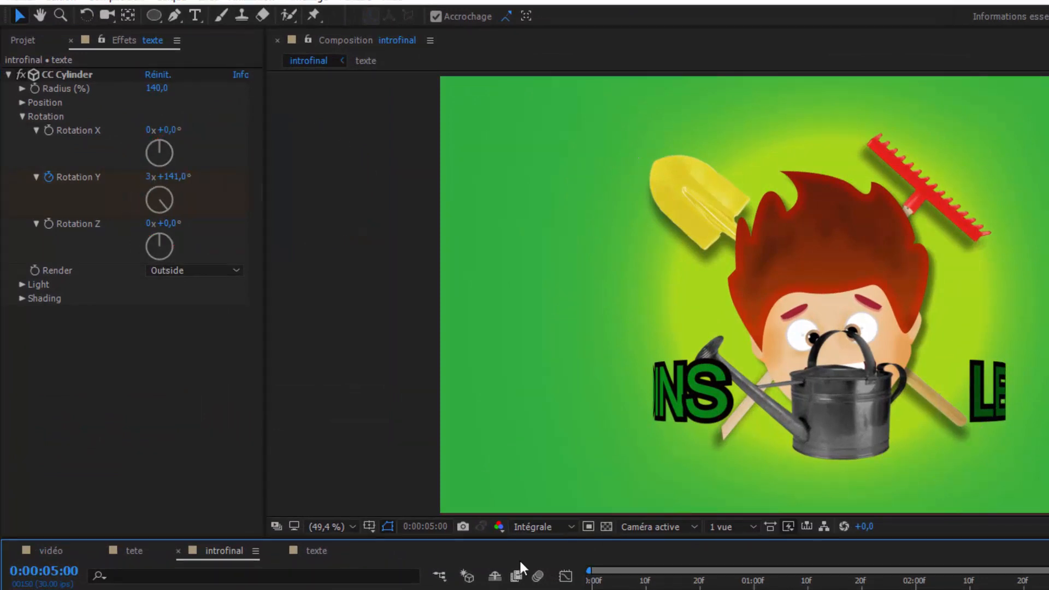
# Preview the rotating title animation and inspect the frame at 0:00:05:00
pyautogui.press('space')
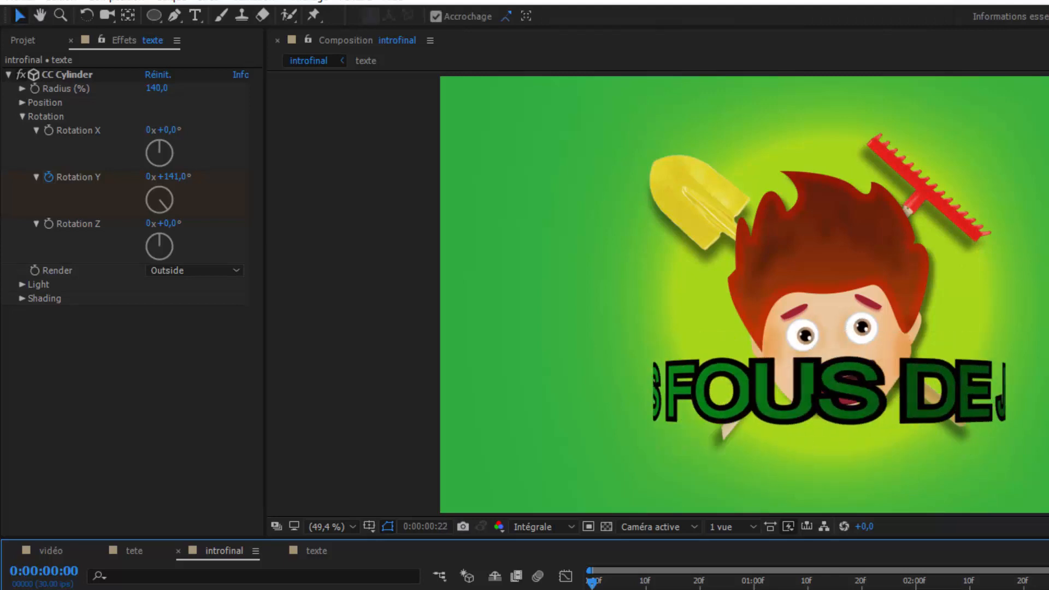
pyautogui.press('space')
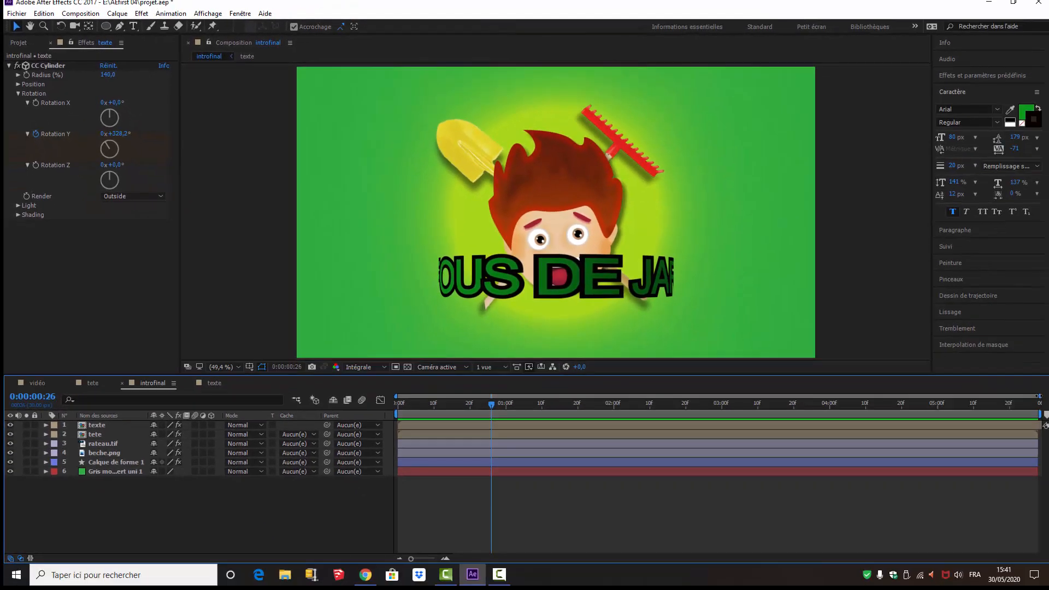
pyautogui.moveTo(1039, 396); pyautogui.dragTo(939, 462)
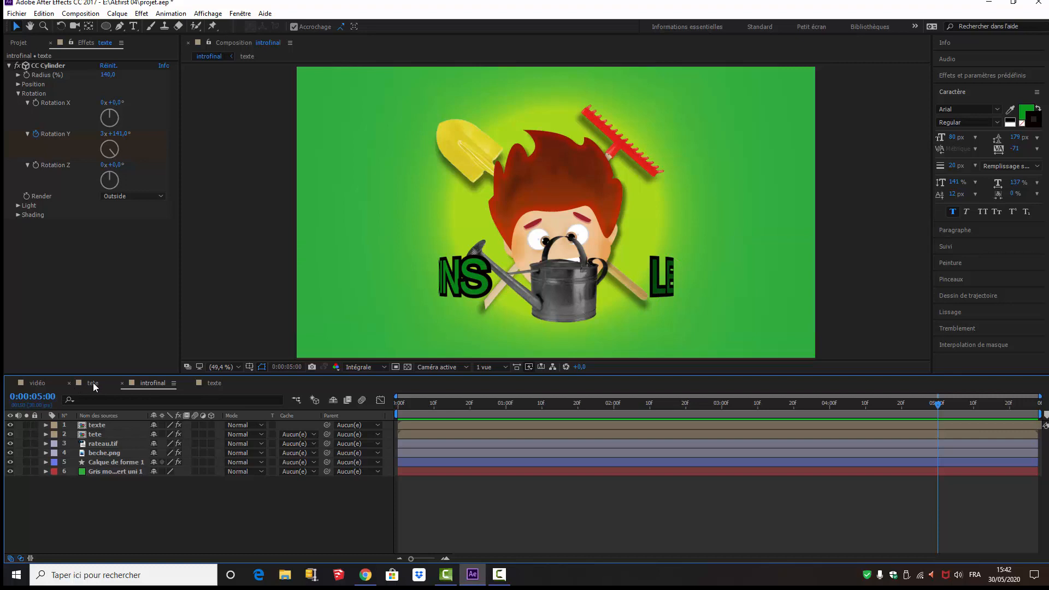
# Keyframe the watering can's opacity in the texte composition from 100% at 0:00:04:24 to 0% at 0:00:05:00
pyautogui.click(212, 382)
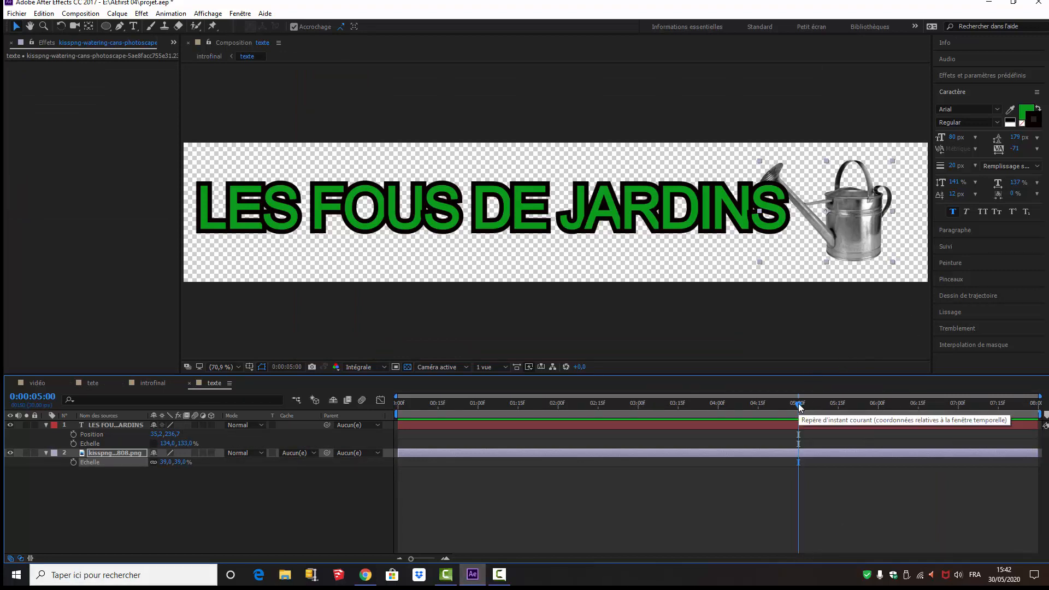
pyautogui.click(112, 454)
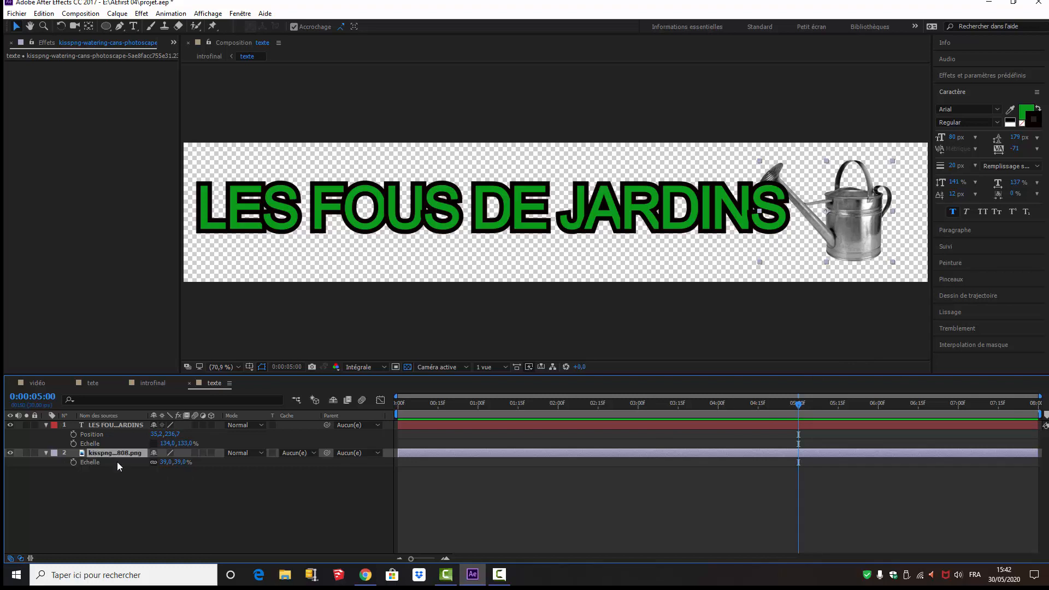
pyautogui.hotkey('shift', 't')
pyautogui.moveTo(798, 405); pyautogui.dragTo(780, 408)
pyautogui.moveTo(779, 407); pyautogui.dragTo(780, 409)
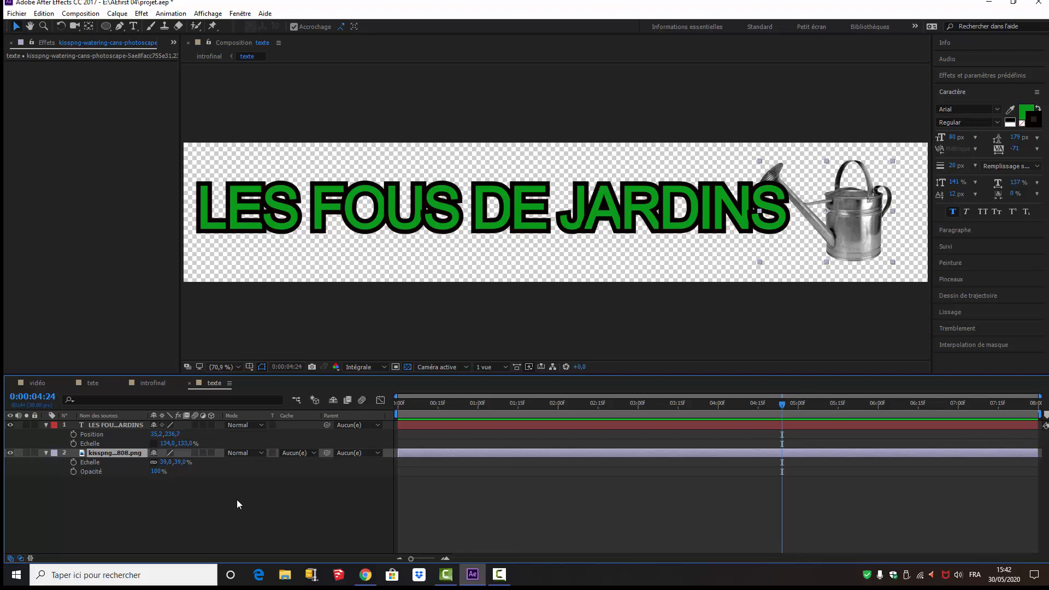
pyautogui.click(73, 472)
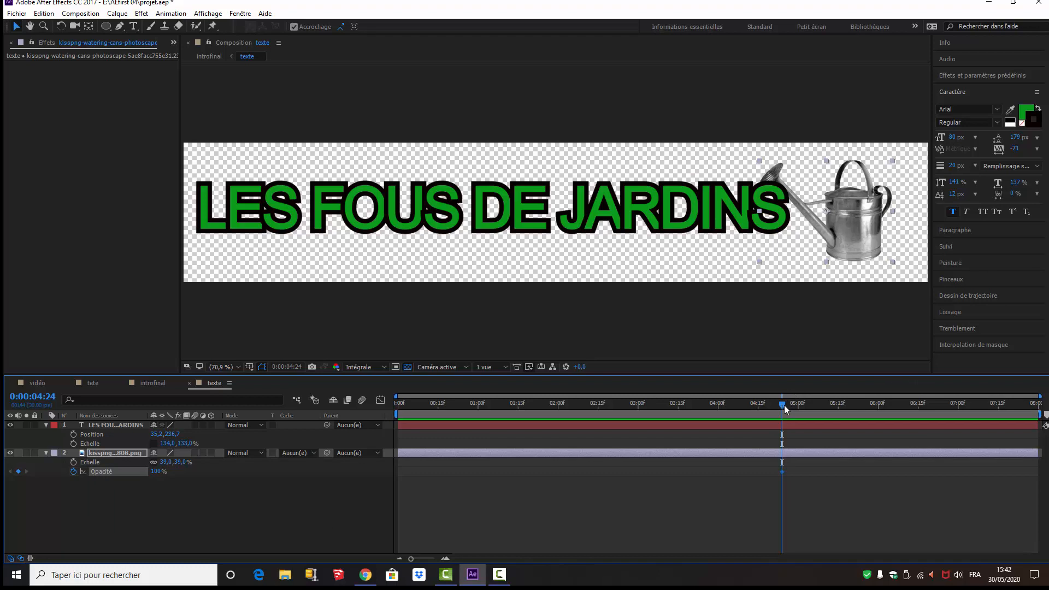
pyautogui.moveTo(782, 404); pyautogui.dragTo(797, 406)
pyautogui.moveTo(156, 471); pyautogui.dragTo(78, 486)
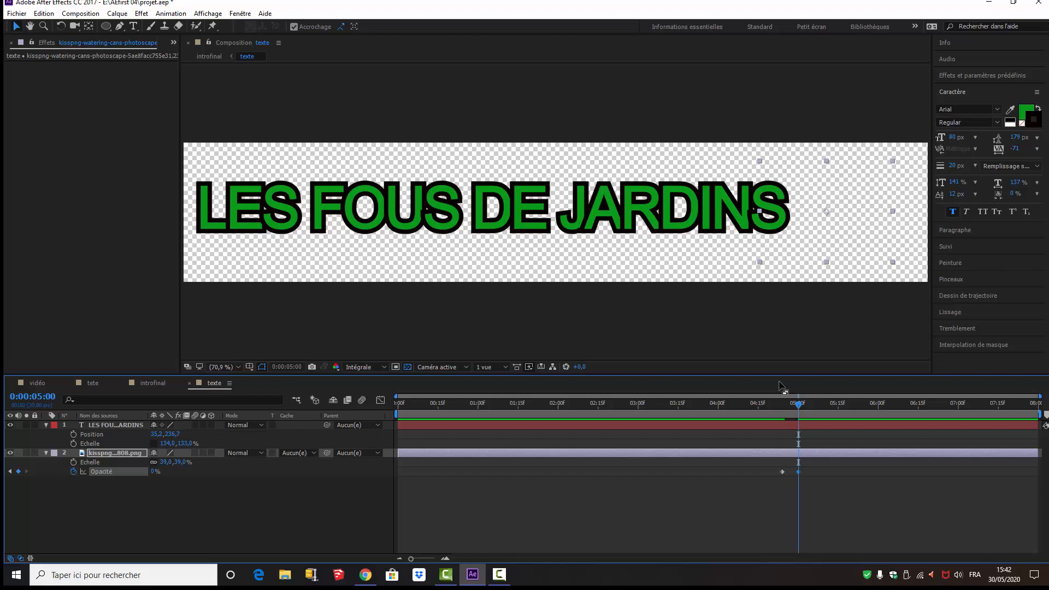
# Check the watering can's fade-out around the five-second mark in the introfinal composition
pyautogui.click(153, 383)
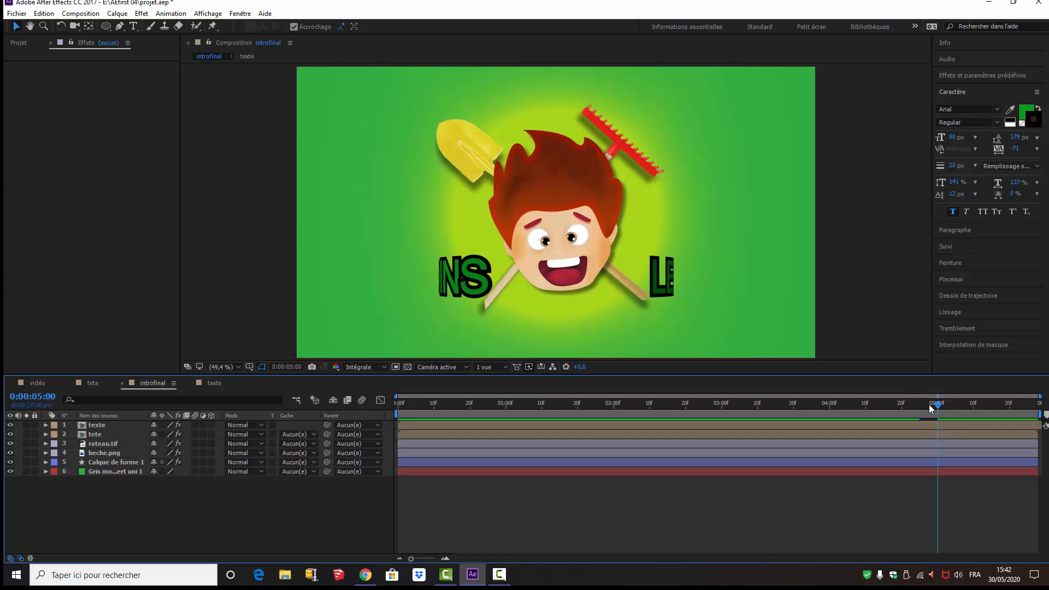
pyautogui.moveTo(930, 409)
pyautogui.mouseDown()
pyautogui.moveTo(697, 431)
pyautogui.moveTo(919, 425)
pyautogui.mouseUp()
pyautogui.moveTo(929, 420); pyautogui.dragTo(890, 434)
# Add Chucky_the_Construction_Worker_Stings.mp3 from the music folder to introfinal as the bottom layer
pyautogui.click(22, 43)
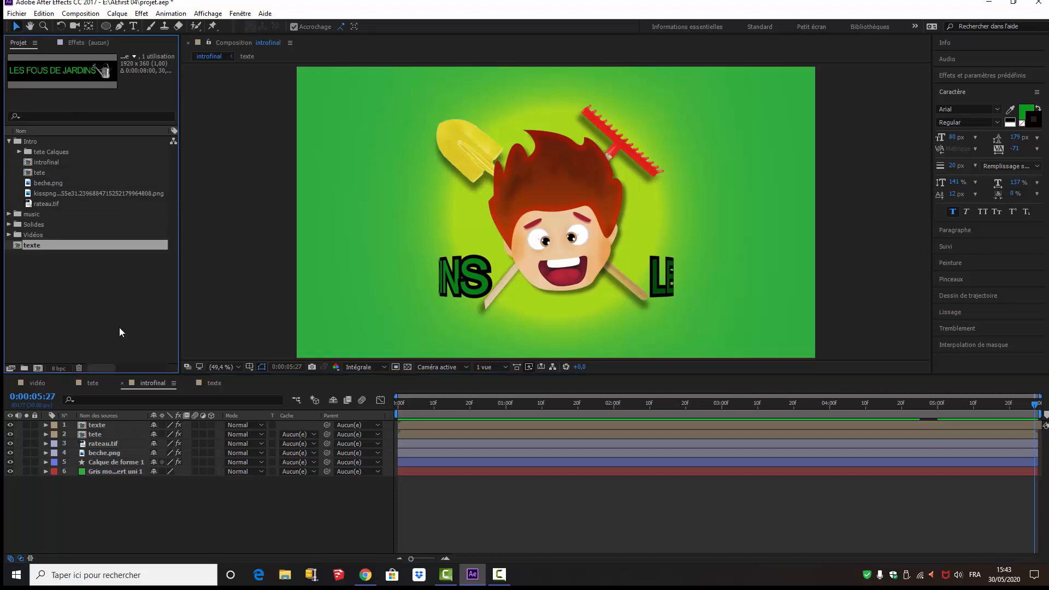
pyautogui.click(9, 141)
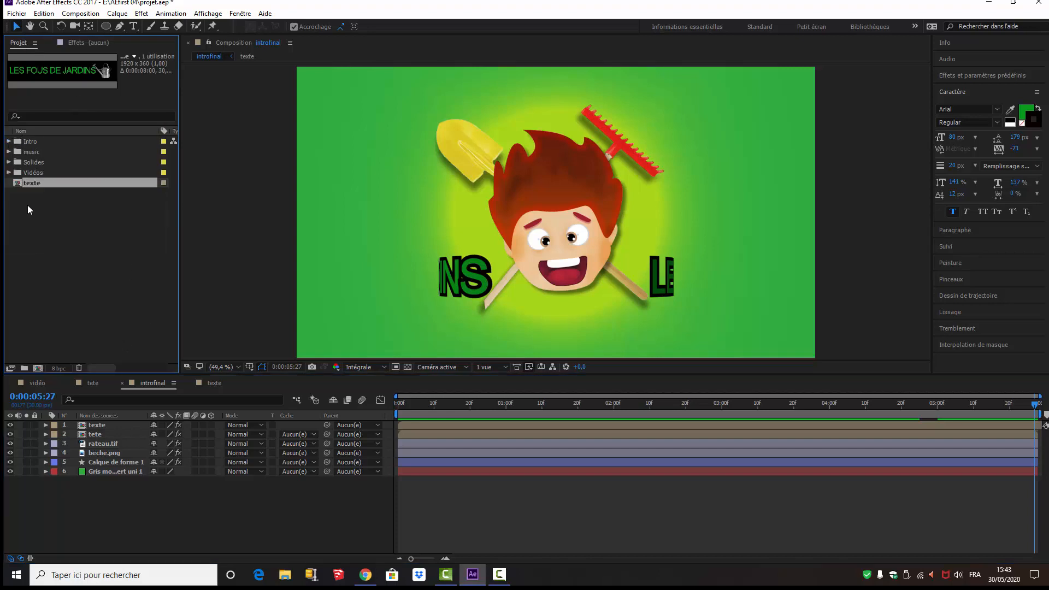
pyautogui.click(9, 152)
pyautogui.moveTo(96, 162); pyautogui.dragTo(95, 516)
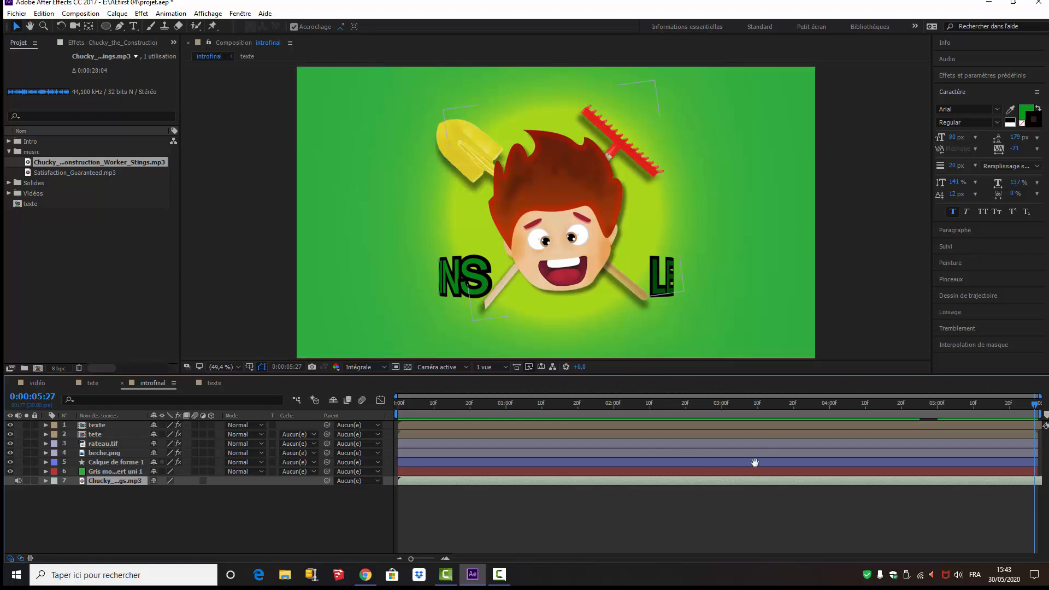
# Play back the intro with its music and return to the first frame
pyautogui.press('space')
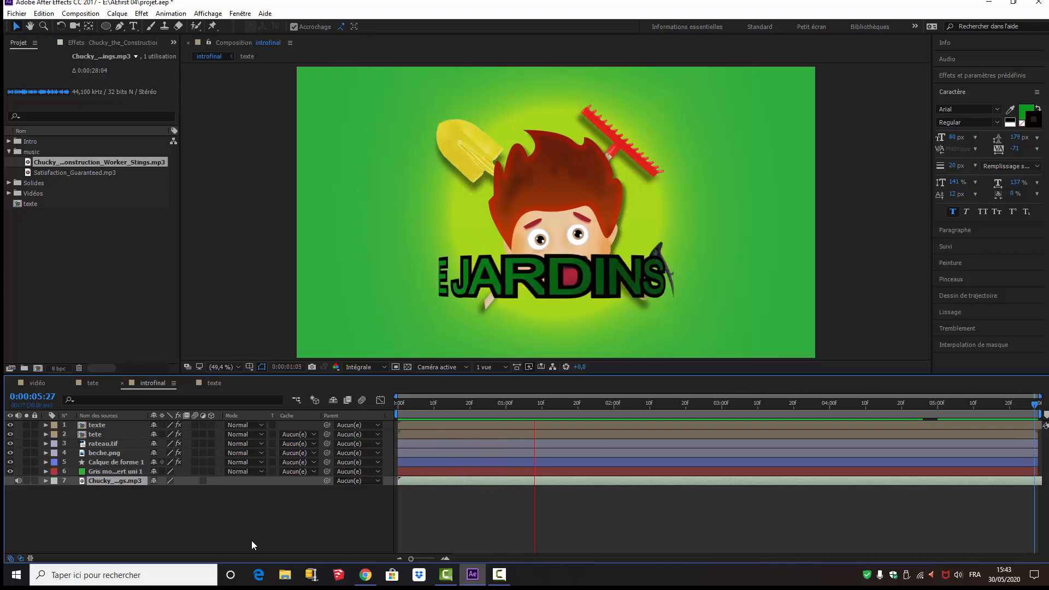
pyautogui.press('space')
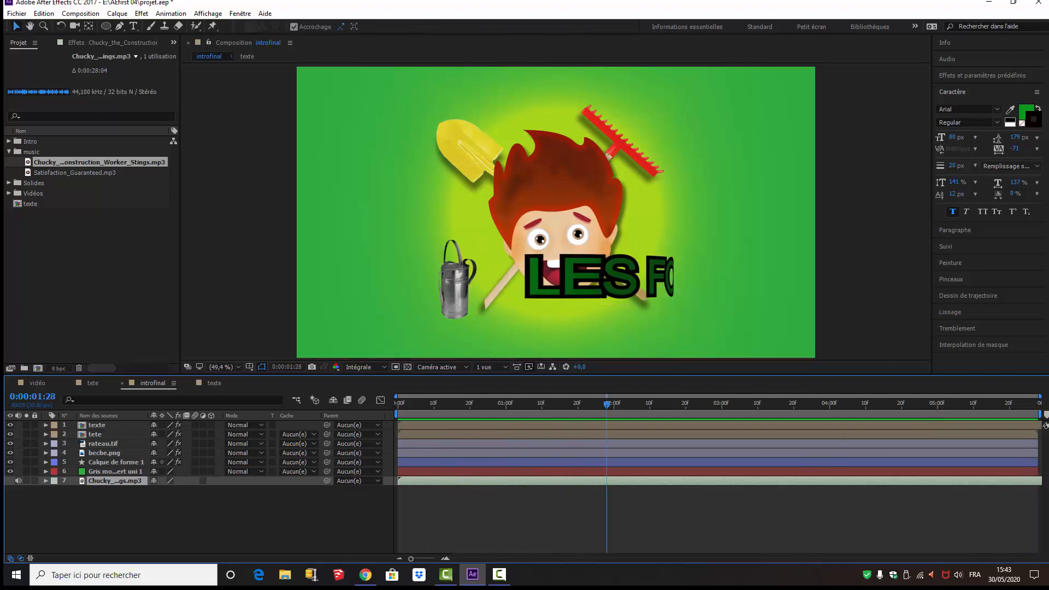
pyautogui.moveTo(606, 404); pyautogui.dragTo(387, 456)
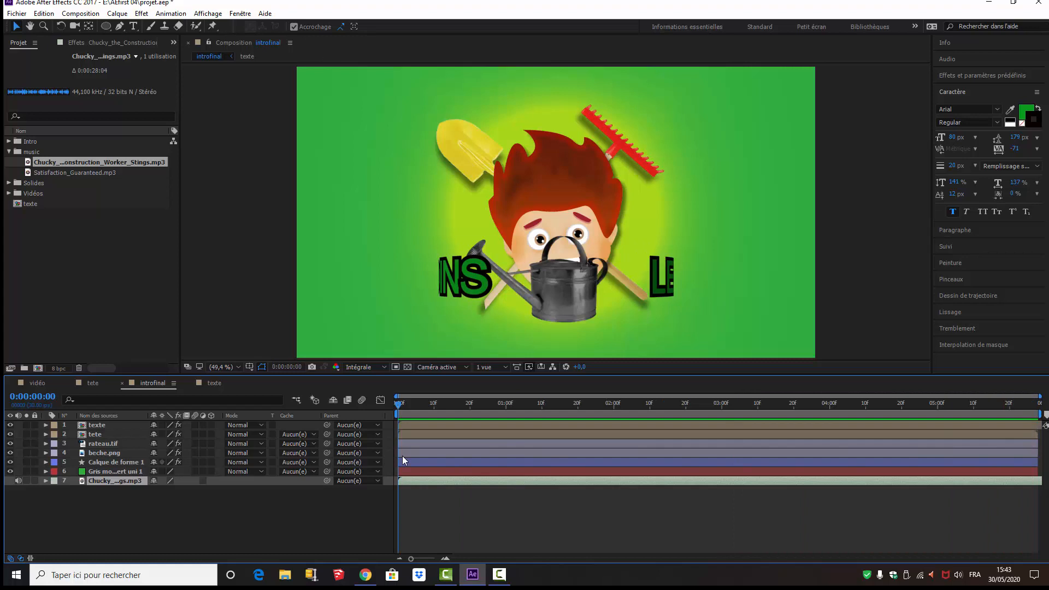